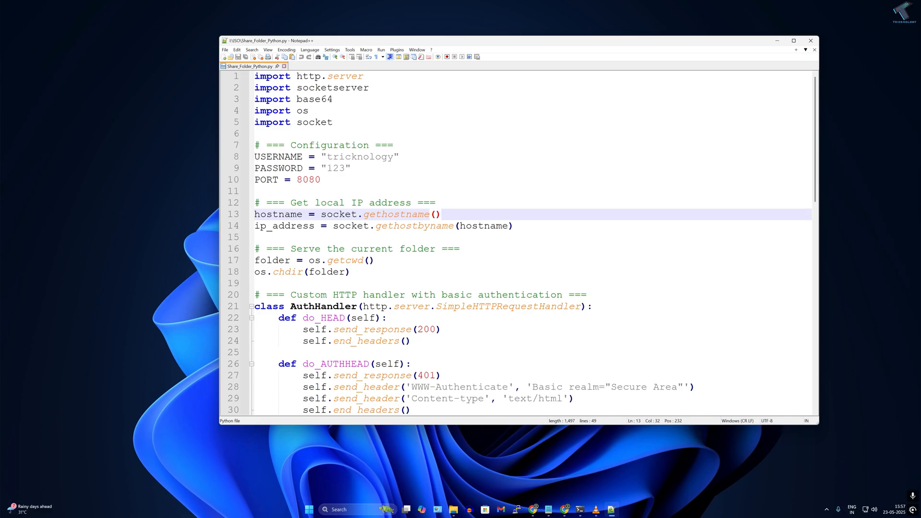
# Step: Look over the script's import lines, including the socket import
pyautogui.click(332, 88)
pyautogui.click(321, 121)
pyautogui.scroll(-1, 504, 251)
pyautogui.scroll(-3, 504, 252)
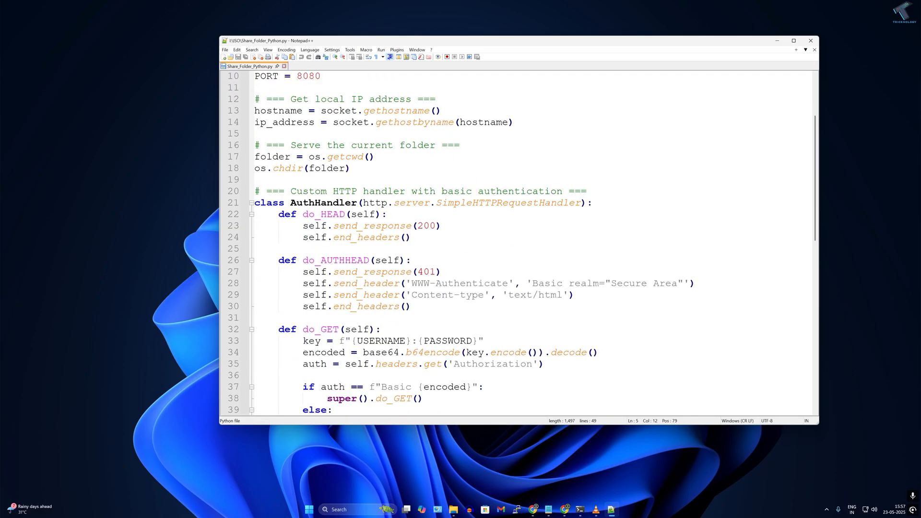
pyautogui.scroll(-3, 504, 252)
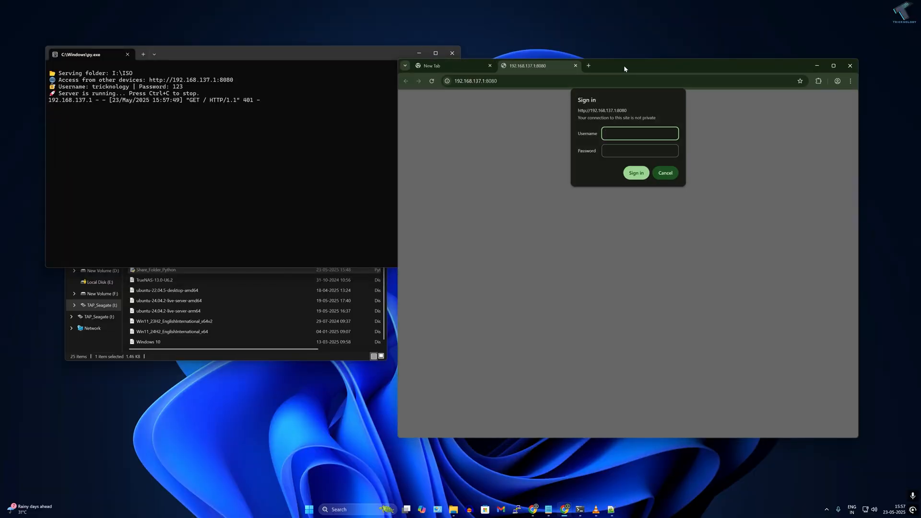
# Step: Maximize Chrome and make a first admin login attempt at the server
pyautogui.doubleClick(623, 66)
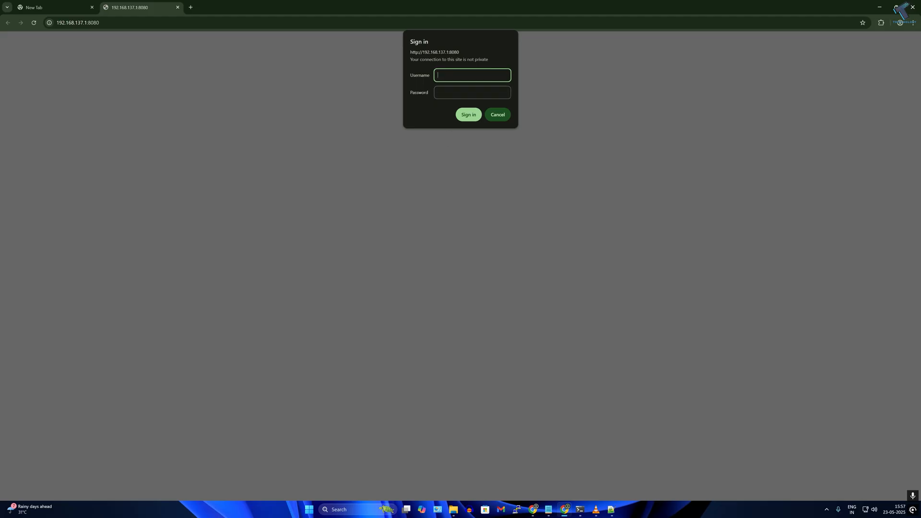
pyautogui.click(467, 90)
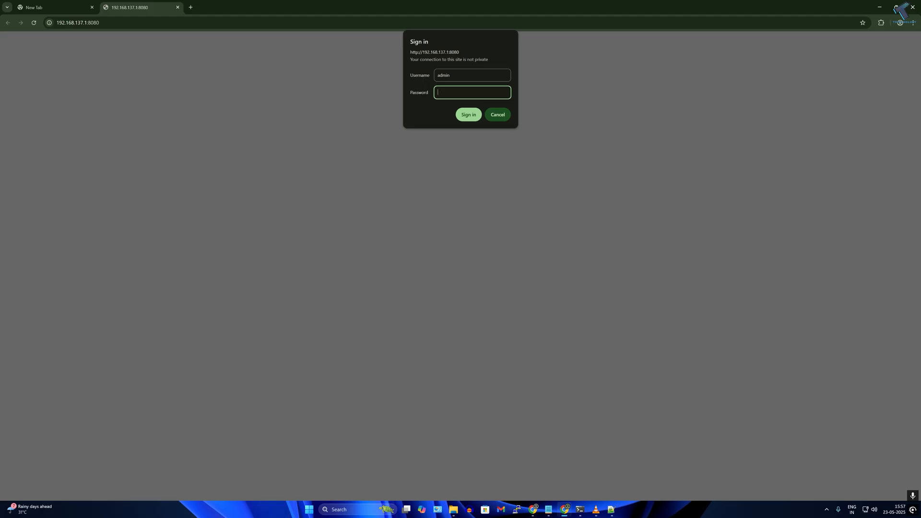
pyautogui.click(468, 114)
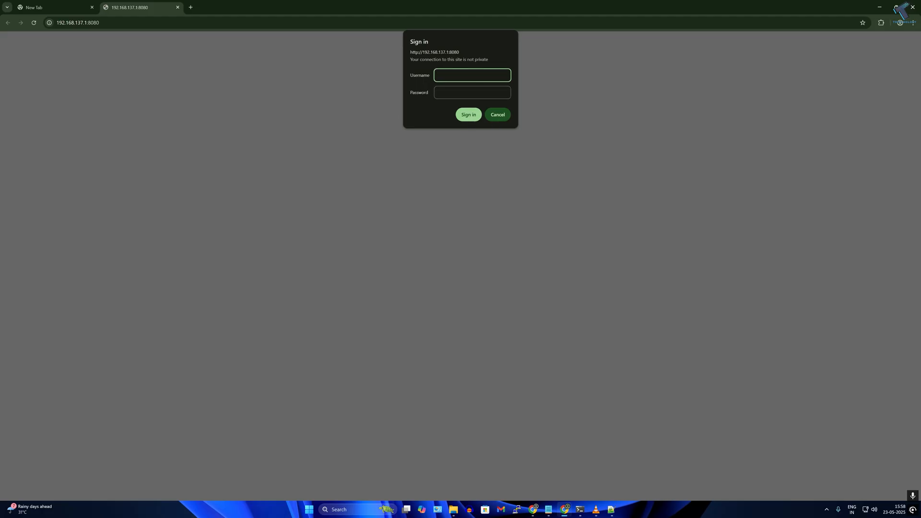
pyautogui.press('Tab')
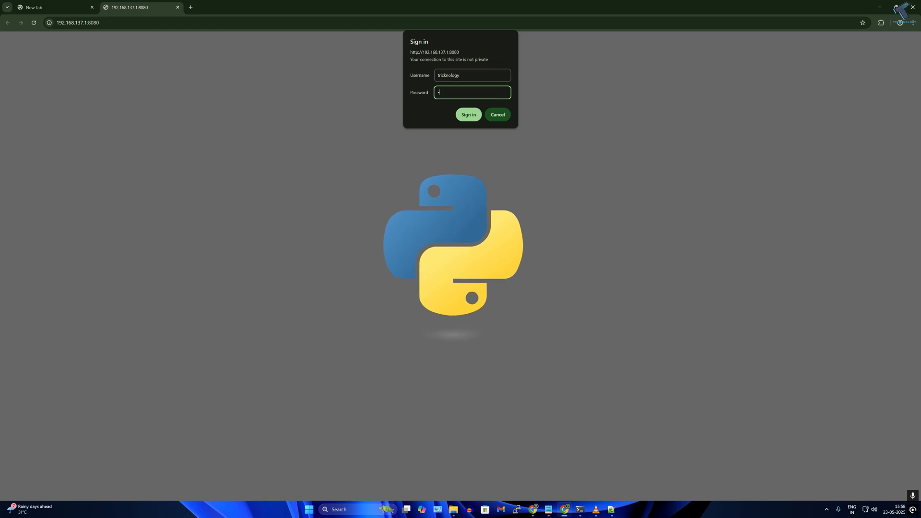
pyautogui.press('Return')
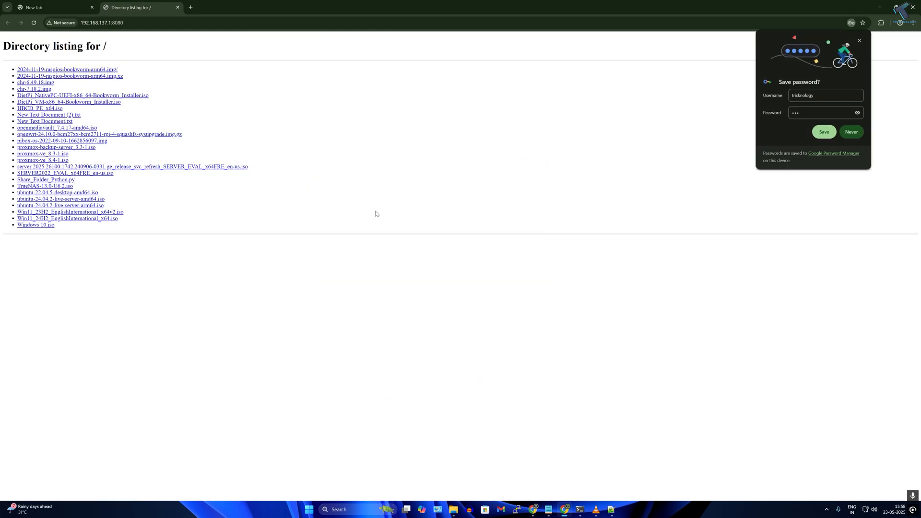
pyautogui.click(851, 132)
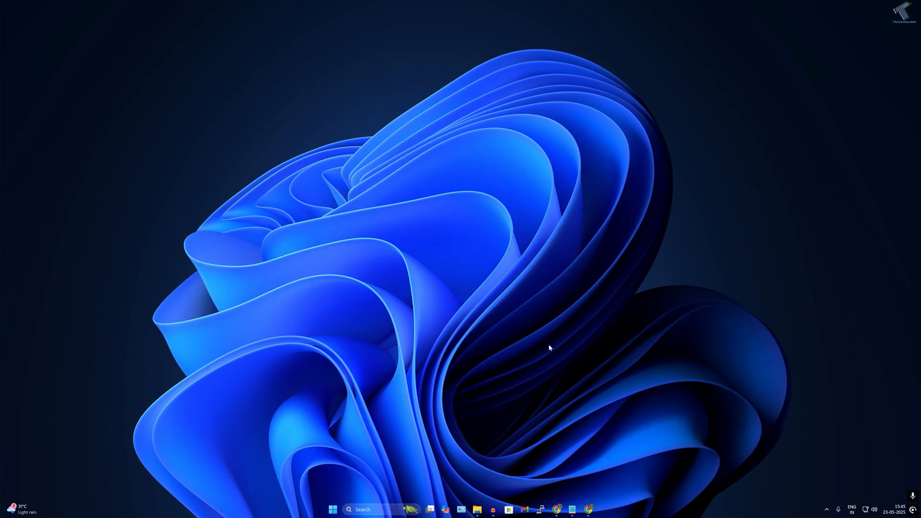
# Step: Browse to This PC > TAP_Seagate (I:) > ISO and look over its files
pyautogui.click(477, 509)
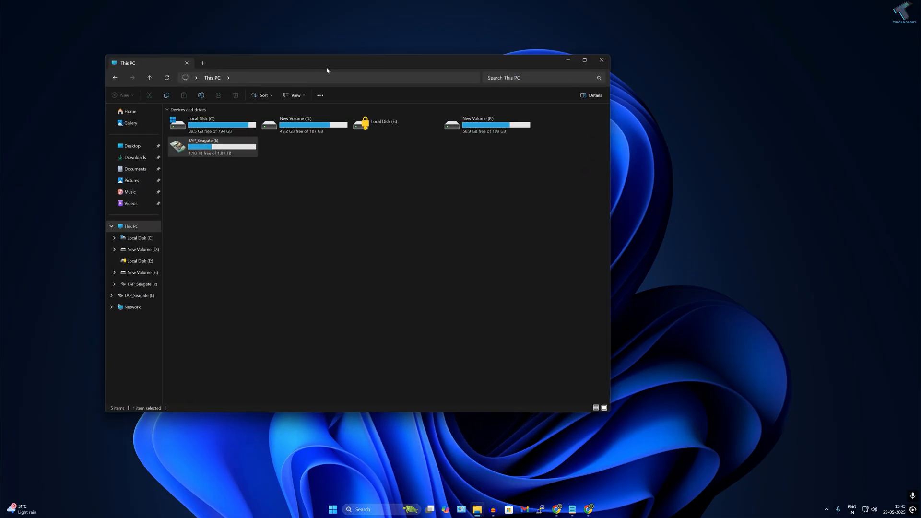
pyautogui.moveTo(322, 66); pyautogui.dragTo(403, 71)
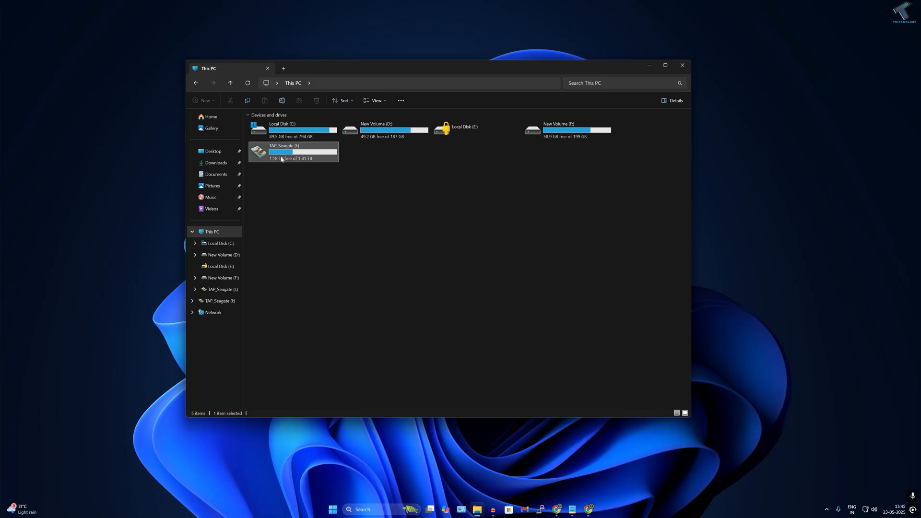
pyautogui.doubleClick(291, 157)
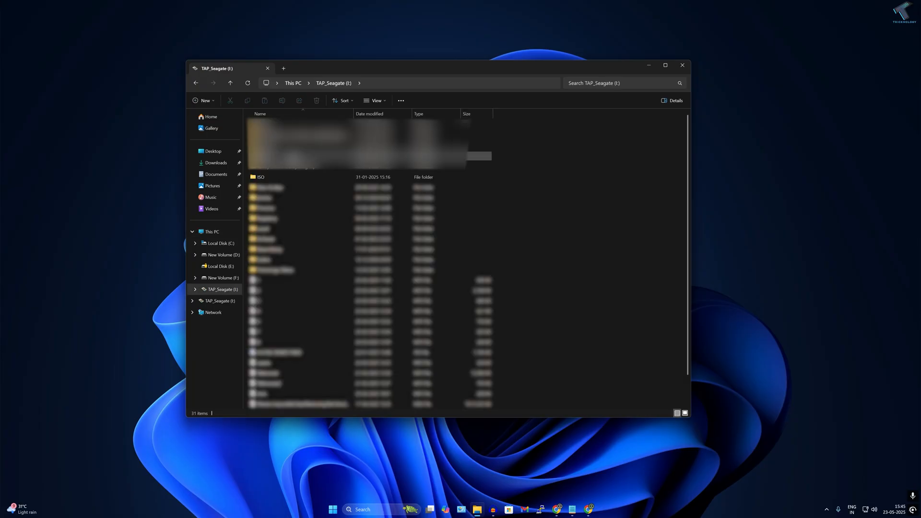
pyautogui.doubleClick(273, 177)
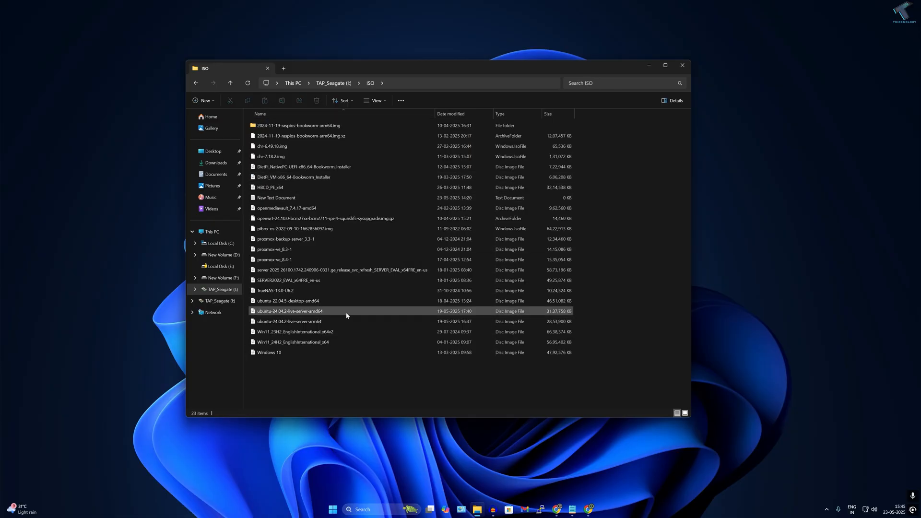
pyautogui.moveTo(358, 379); pyautogui.dragTo(309, 122)
pyautogui.click(396, 403)
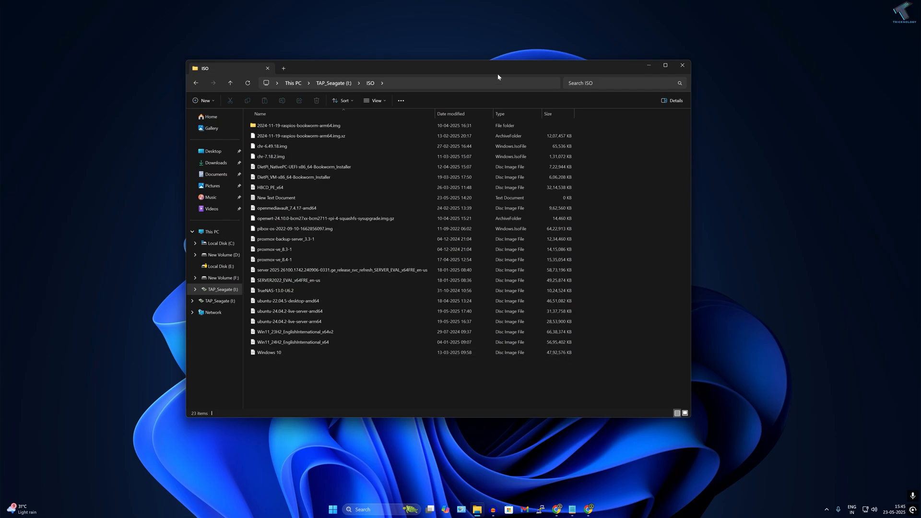
pyautogui.moveTo(499, 76); pyautogui.dragTo(531, 67)
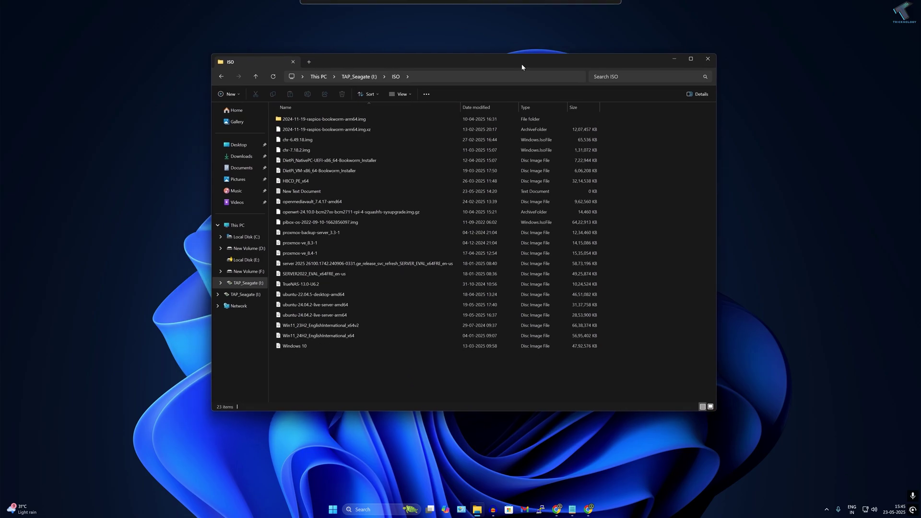
# Step: Create a new text document in ISO with the default name and open it in Notepad
pyautogui.rightClick(414, 358)
pyautogui.moveTo(461, 418)
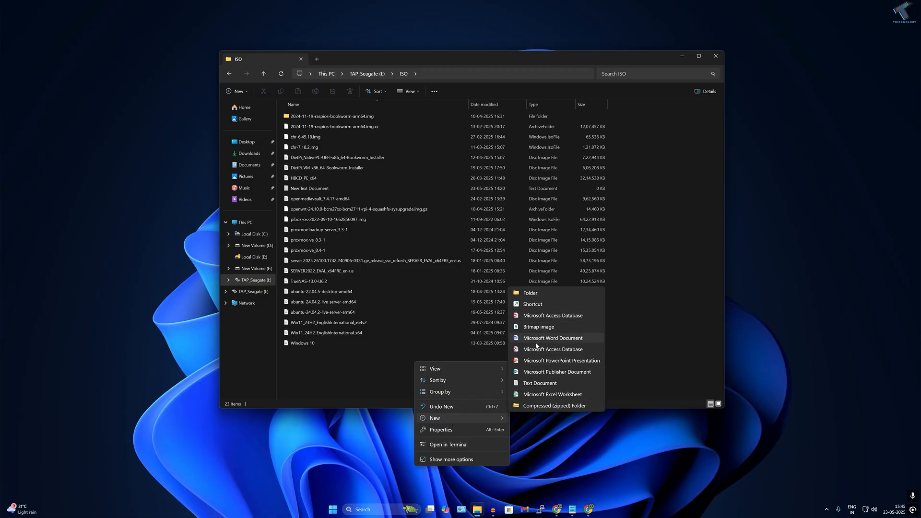
pyautogui.click(542, 385)
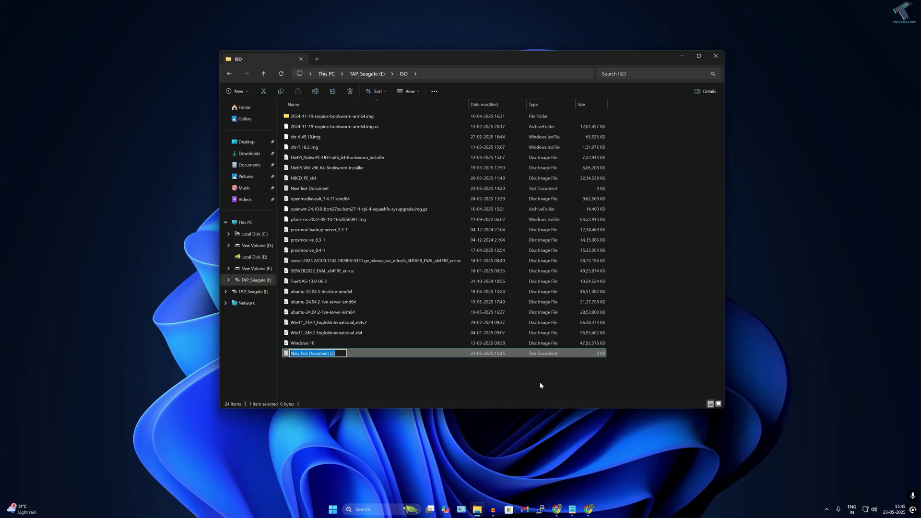
pyautogui.click(433, 377)
pyautogui.doubleClick(324, 355)
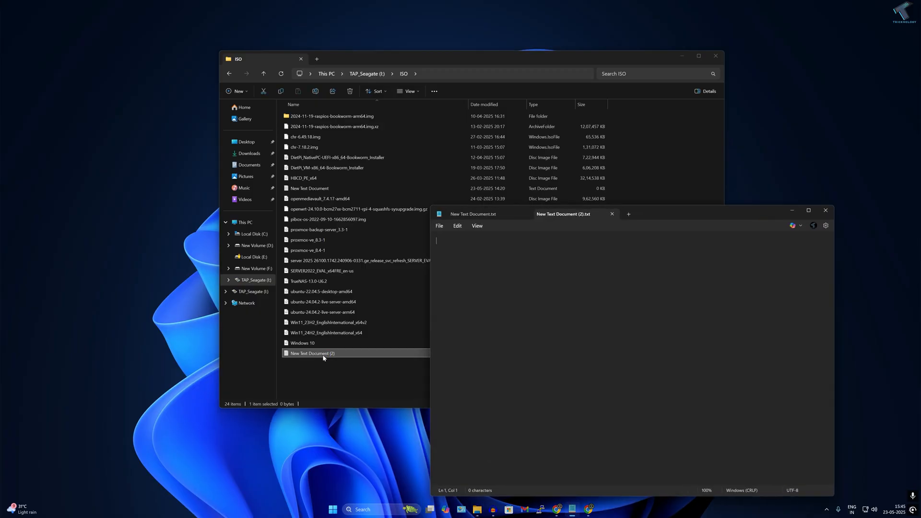
pyautogui.click(523, 213)
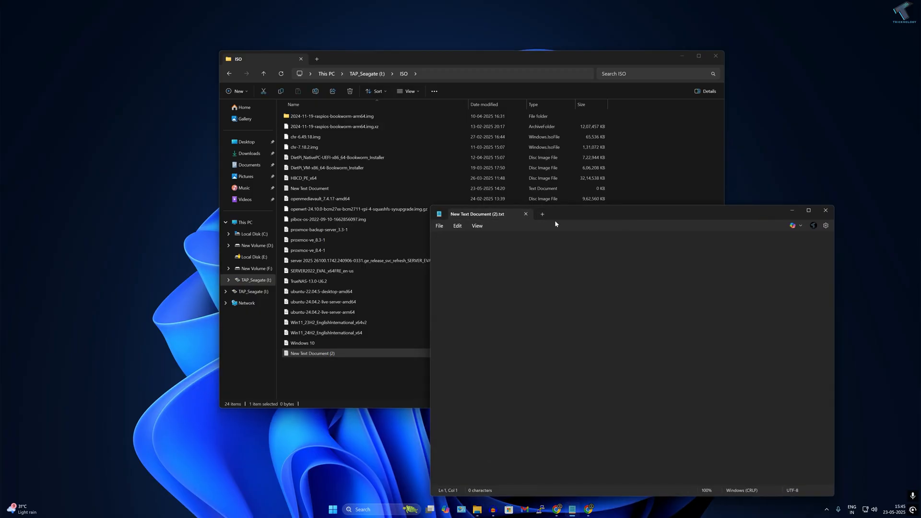
pyautogui.moveTo(554, 221); pyautogui.dragTo(560, 127)
# Step: Bring up the Tricknology one-click Python folder sharing article and highlight its title
pyautogui.click(590, 510)
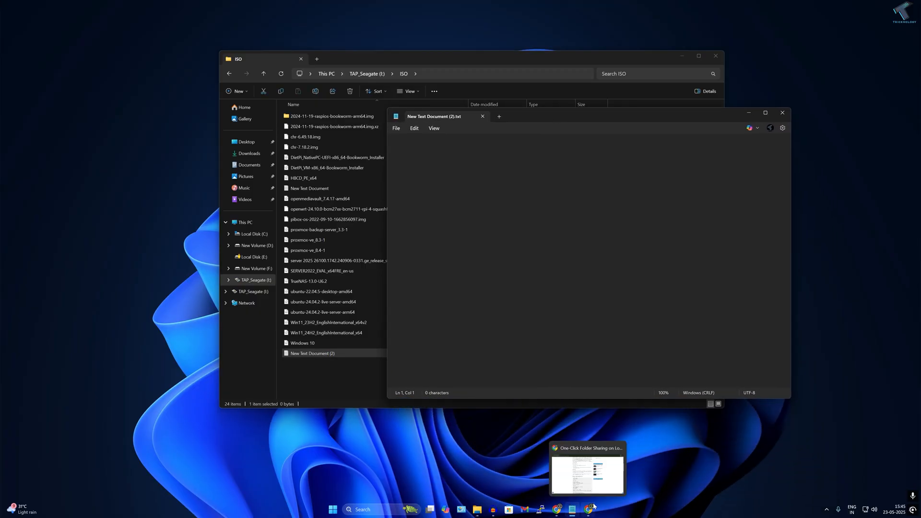
pyautogui.scroll(5, 229, 125)
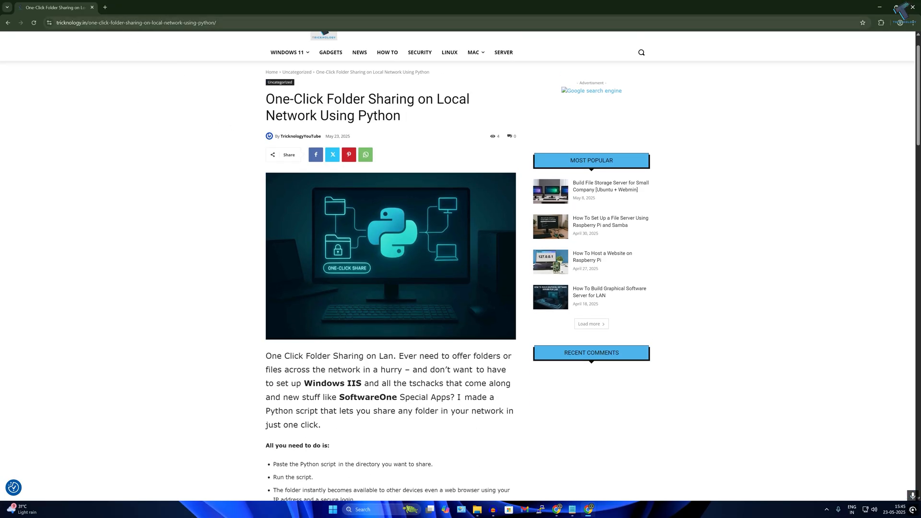
pyautogui.scroll(2, 89, 33)
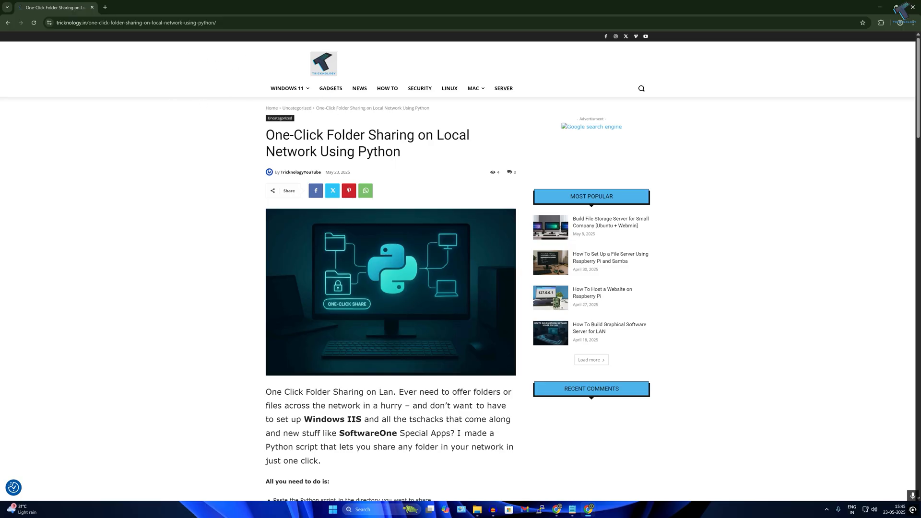
pyautogui.moveTo(265, 134); pyautogui.dragTo(412, 155)
pyautogui.click(262, 160)
pyautogui.moveTo(263, 134); pyautogui.dragTo(426, 136)
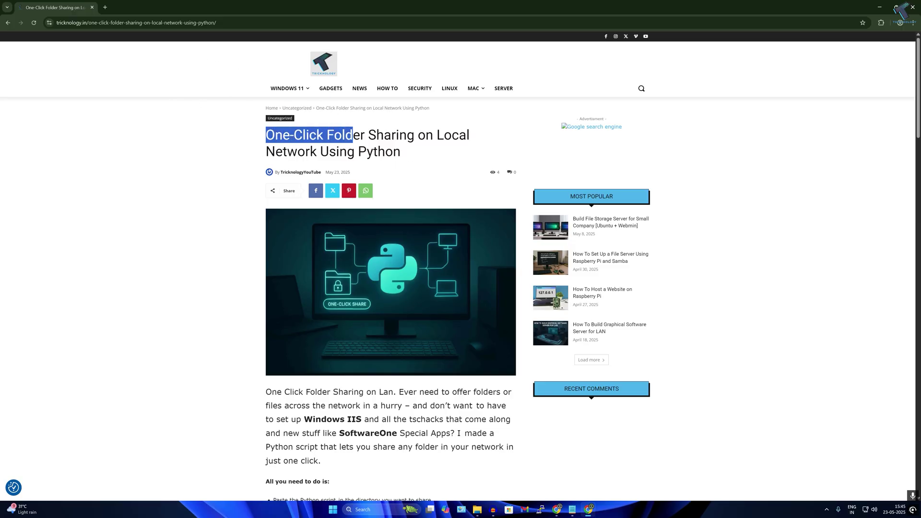
pyautogui.click(438, 156)
pyautogui.moveTo(320, 151); pyautogui.dragTo(401, 152)
pyautogui.click(430, 160)
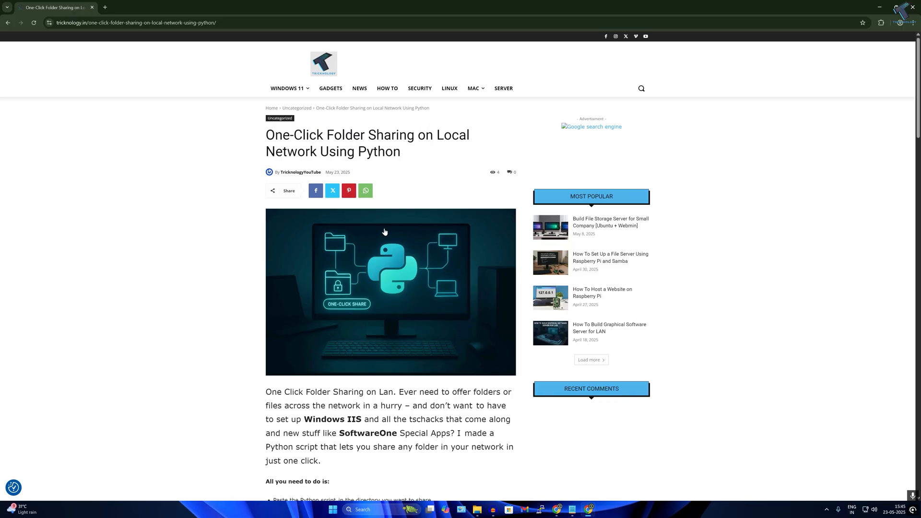
pyautogui.scroll(-3, 384, 230)
pyautogui.scroll(-1, 384, 230)
# Step: Search the Start menu for python to find the installed Python 3.10 app
pyautogui.click(334, 509)
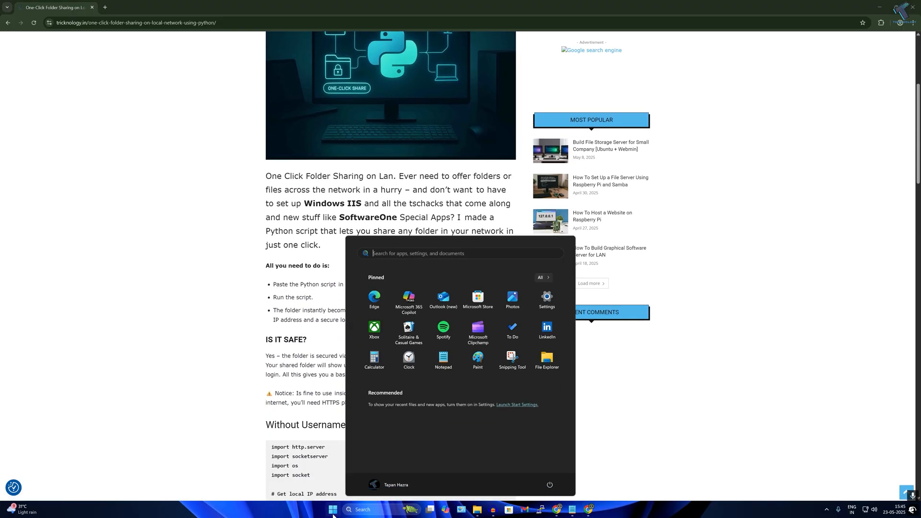
pyautogui.write('python')
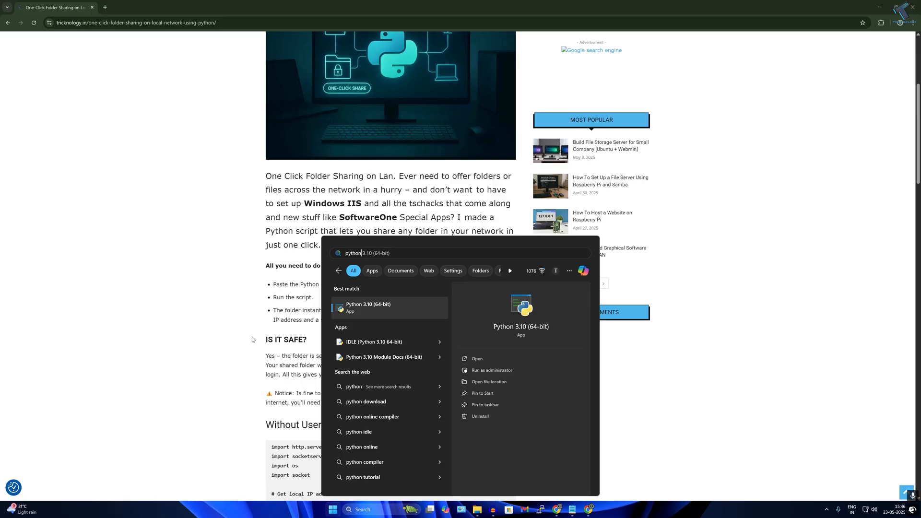
# Step: Review the article's Without Username Password heading and its unprotected server code
pyautogui.press('Escape')
pyautogui.scroll(-5, 389, 287)
pyautogui.scroll(-3, 388, 288)
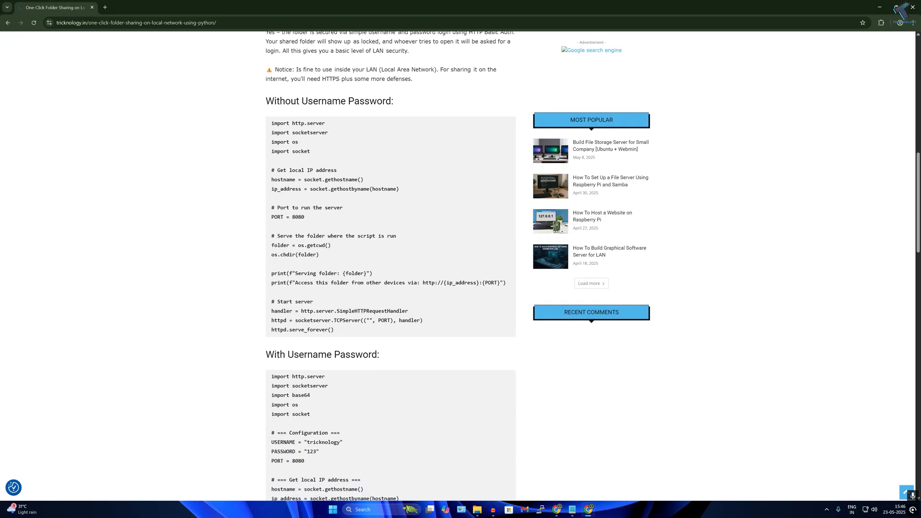
pyautogui.scroll(3, 389, 288)
pyautogui.moveTo(266, 209); pyautogui.dragTo(399, 205)
pyautogui.click(635, 388)
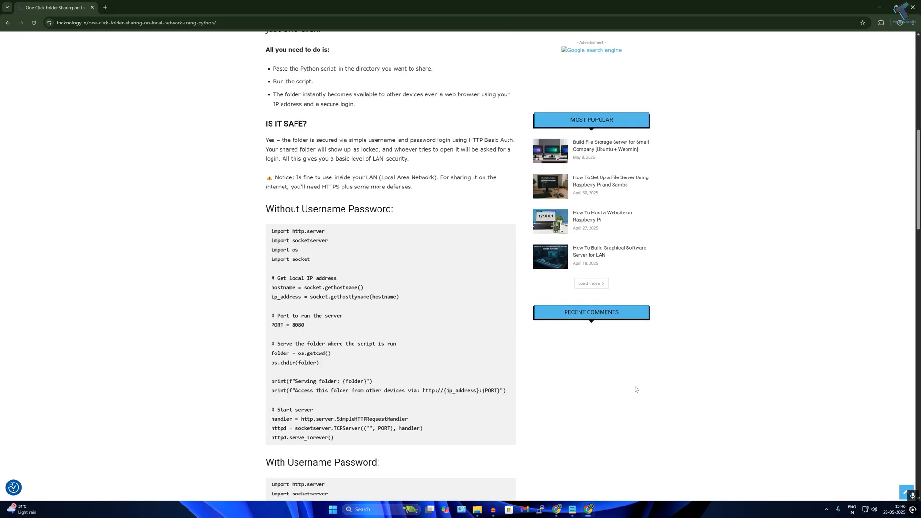
pyautogui.click(571, 509)
pyautogui.moveTo(265, 209); pyautogui.dragTo(333, 209)
pyautogui.click(400, 214)
pyautogui.scroll(-1, 374, 288)
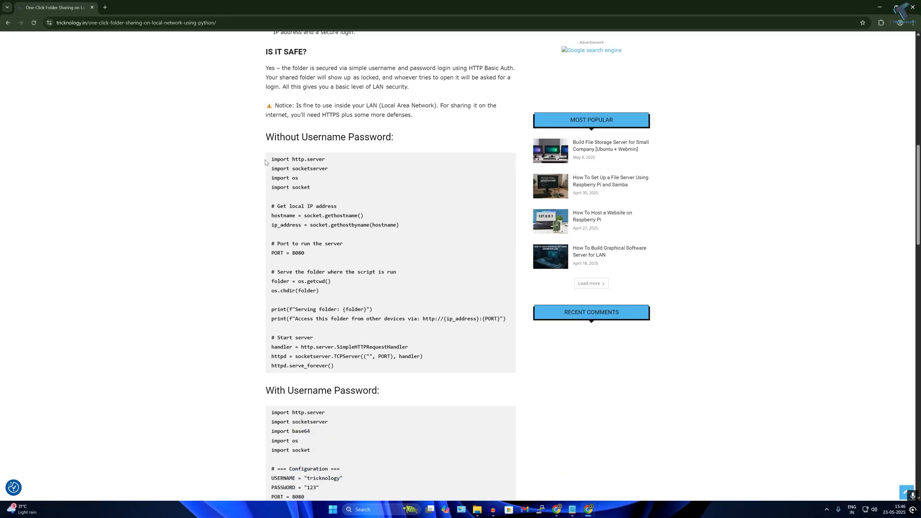
pyautogui.moveTo(266, 160); pyautogui.dragTo(428, 365)
pyautogui.click(308, 154)
pyautogui.moveTo(265, 137)
pyautogui.mouseDown()
pyautogui.moveTo(405, 136)
pyautogui.moveTo(301, 136)
pyautogui.mouseUp()
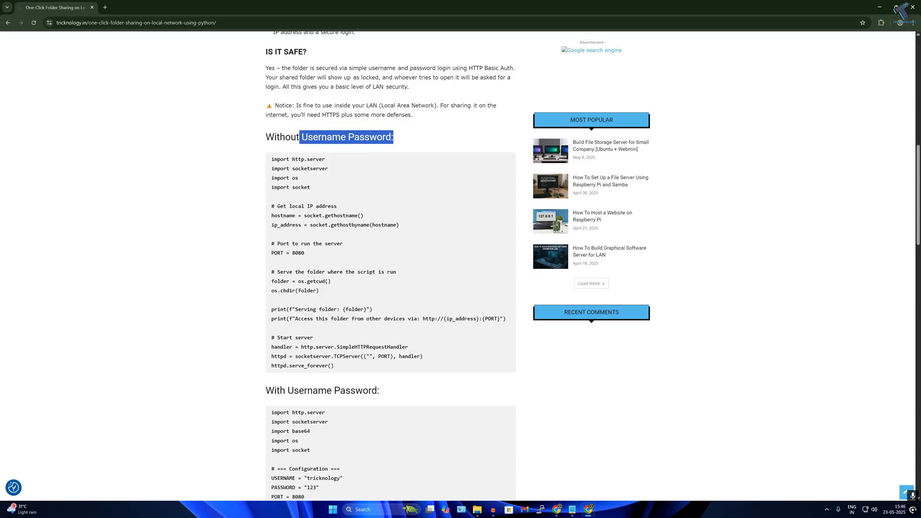
pyautogui.click(431, 137)
pyautogui.moveTo(301, 136); pyautogui.dragTo(433, 138)
pyautogui.click(431, 138)
pyautogui.tripleClick(413, 140)
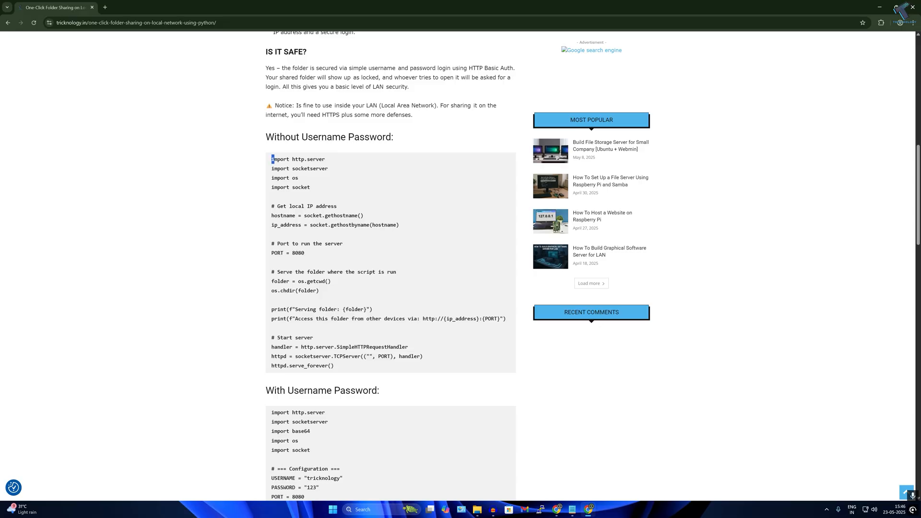
pyautogui.moveTo(271, 159)
pyautogui.mouseDown()
pyautogui.moveTo(397, 355)
pyautogui.moveTo(339, 366)
pyautogui.mouseUp()
pyautogui.scroll(-3, 360, 288)
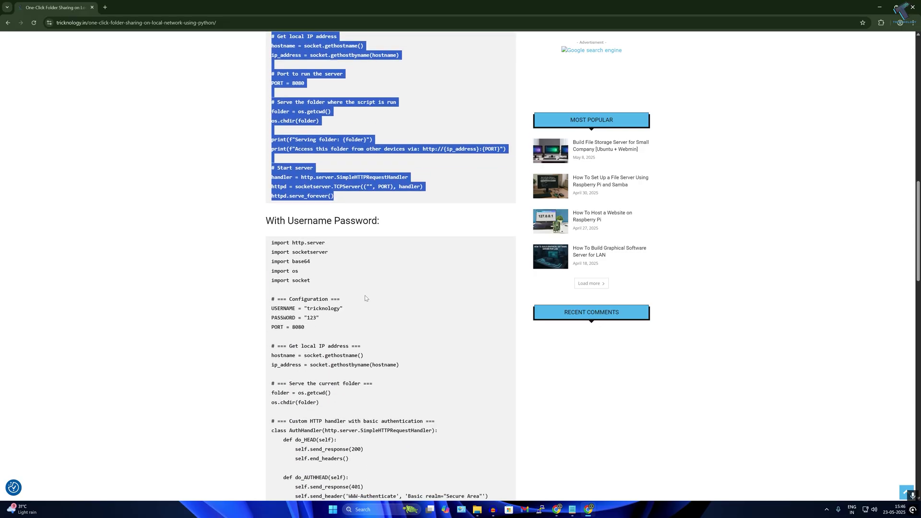
# Step: Select the whole With Username Password server code and copy it
pyautogui.click(266, 210)
pyautogui.moveTo(265, 211); pyautogui.dragTo(378, 211)
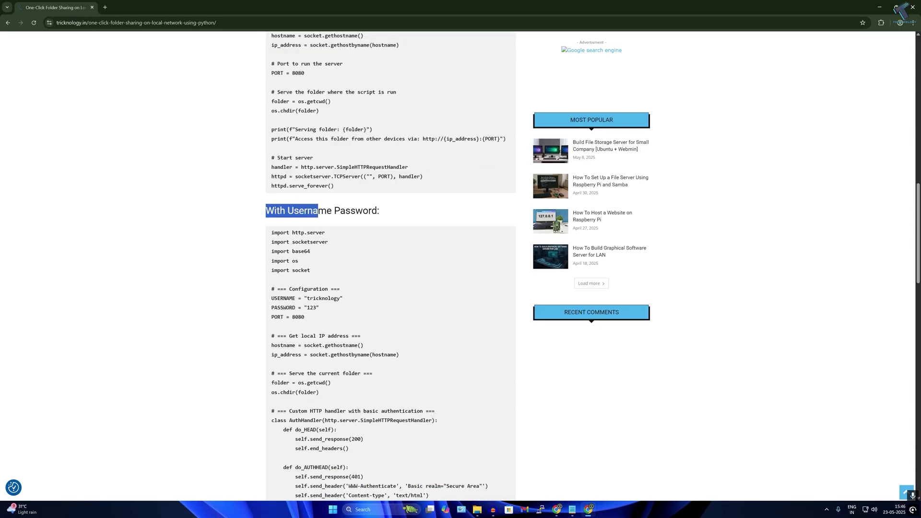
pyautogui.click(393, 216)
pyautogui.scroll(-1, 319, 258)
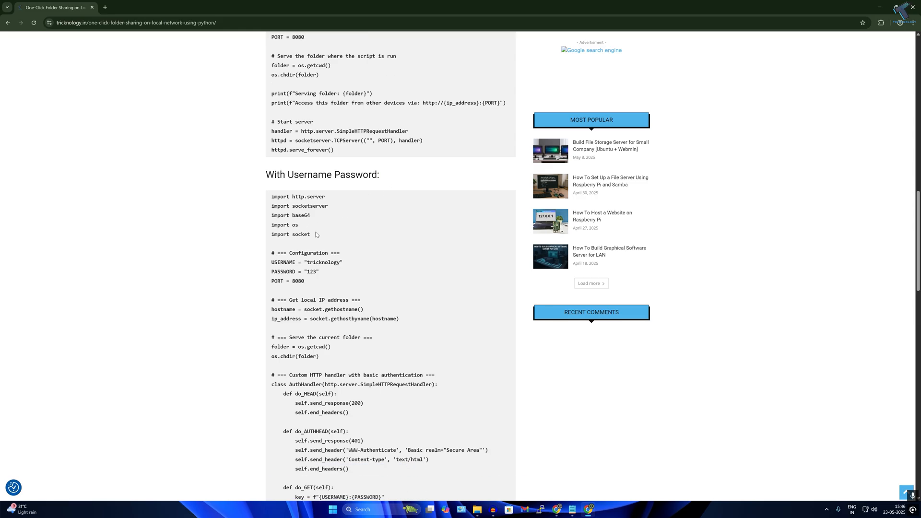
pyautogui.moveTo(271, 196); pyautogui.dragTo(329, 215)
pyautogui.click(338, 218)
pyautogui.scroll(-5, 339, 219)
pyautogui.scroll(-2, 339, 218)
pyautogui.scroll(3, 389, 259)
pyautogui.scroll(2, 389, 259)
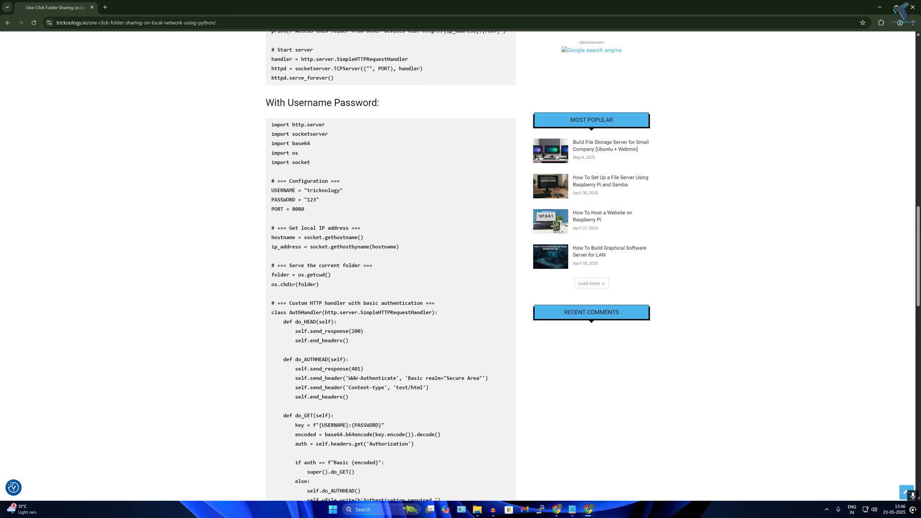
pyautogui.moveTo(271, 125)
pyautogui.mouseDown()
pyautogui.moveTo(356, 311)
pyautogui.moveTo(347, 395)
pyautogui.mouseUp()
pyautogui.rightClick(356, 368)
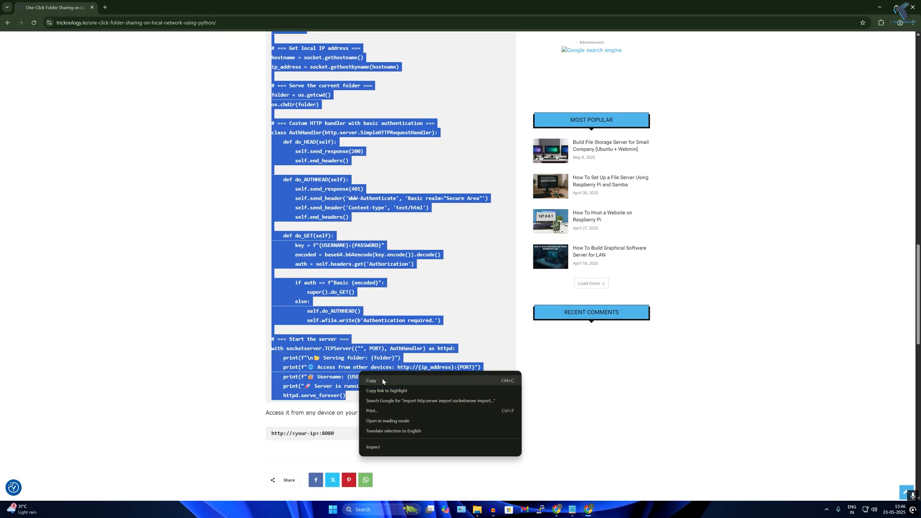
pyautogui.click(381, 377)
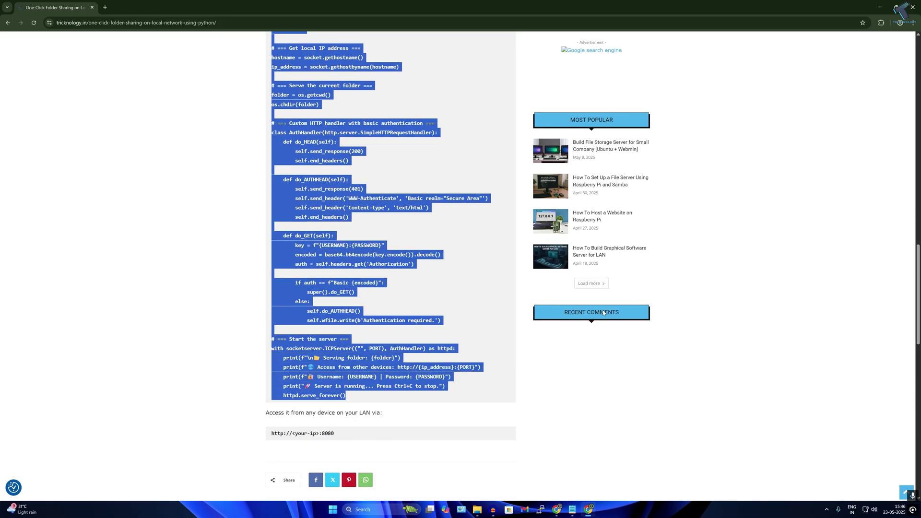
pyautogui.click(573, 508)
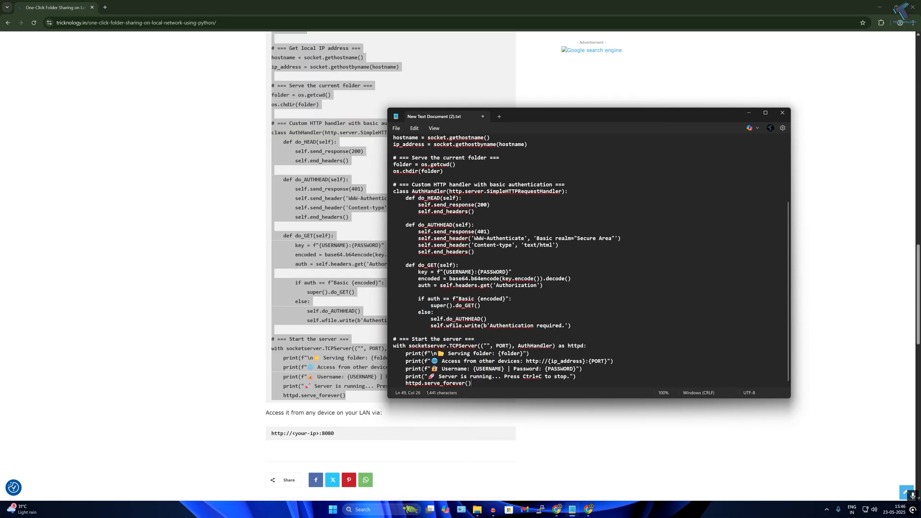
pyautogui.scroll(5, 591, 259)
pyautogui.click(441, 196)
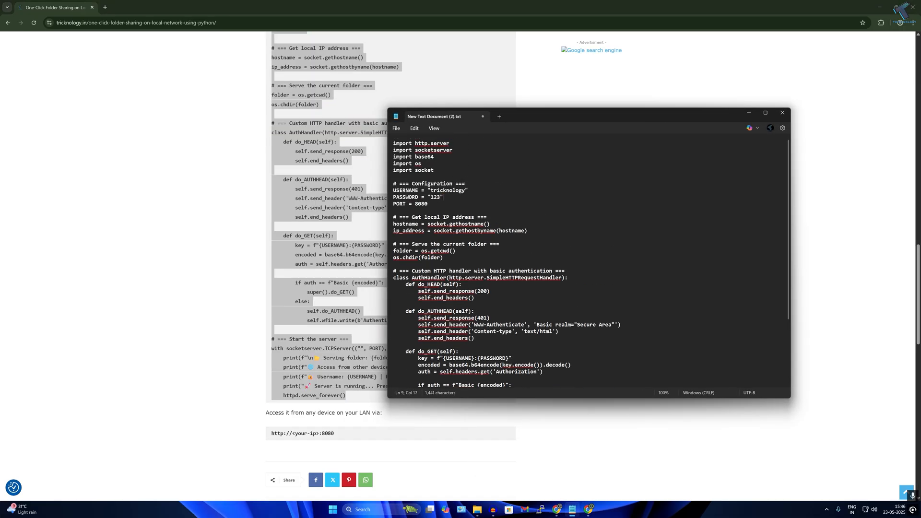
pyautogui.moveTo(412, 183); pyautogui.dragTo(452, 183)
pyautogui.doubleClick(405, 191)
pyautogui.moveTo(467, 190); pyautogui.dragTo(430, 190)
pyautogui.doubleClick(435, 196)
pyautogui.hotkey('shift', 'Right')
pyautogui.press('Right')
# Step: Check the PORT setting, leaving it at 8080
pyautogui.press('Down')
pyautogui.hotkey('shift', 'Left')
pyautogui.hotkey('shift', 'Left')
pyautogui.hotkey('shift', 'Left')
pyautogui.click(418, 203)
pyautogui.doubleClick(421, 203)
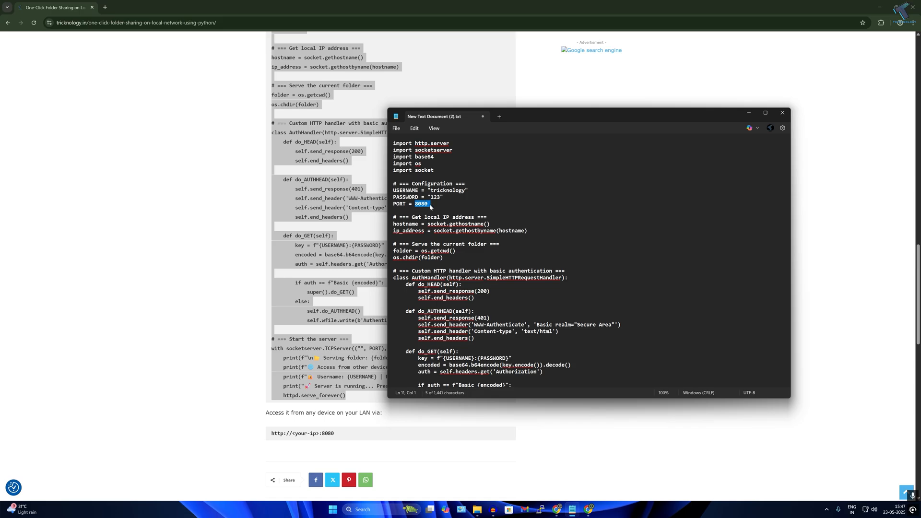
pyautogui.click(430, 204)
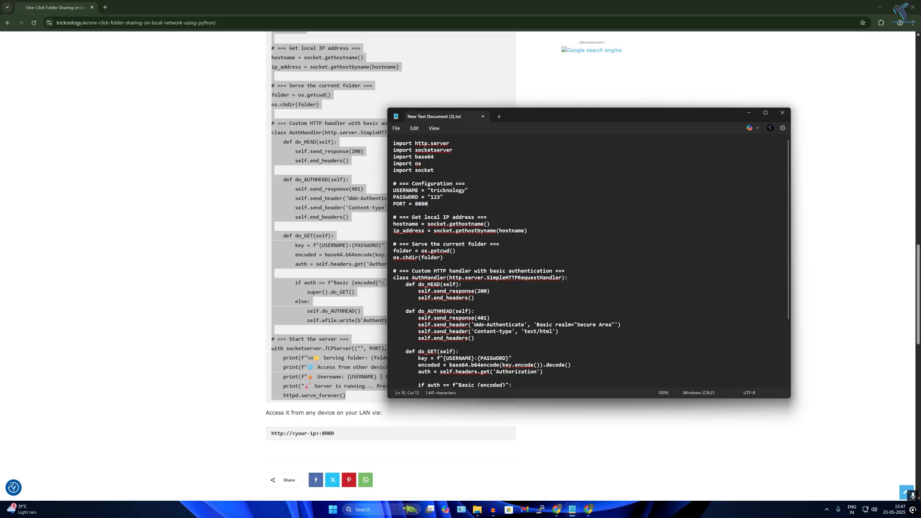
pyautogui.doubleClick(421, 203)
pyautogui.click(429, 203)
pyautogui.doubleClick(421, 203)
pyautogui.click(432, 206)
# Step: Start Save as and set the file type to All files
pyautogui.click(395, 128)
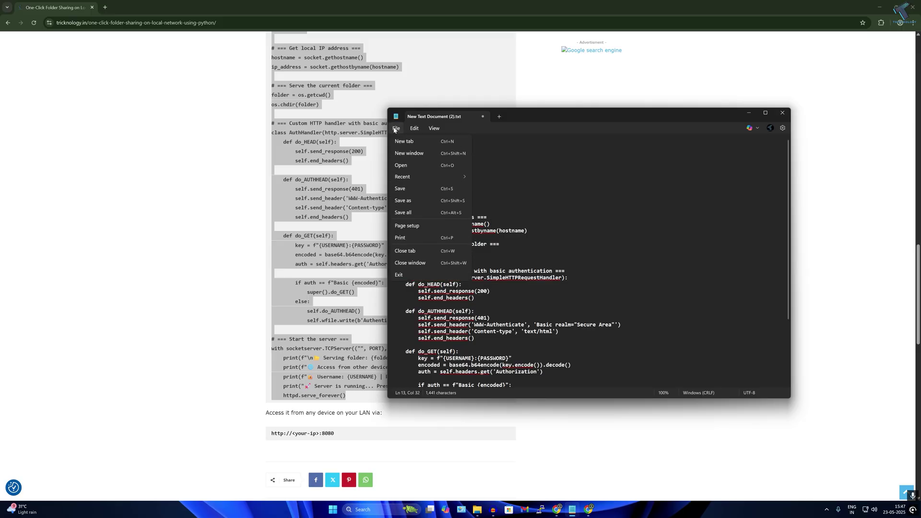
pyautogui.click(410, 201)
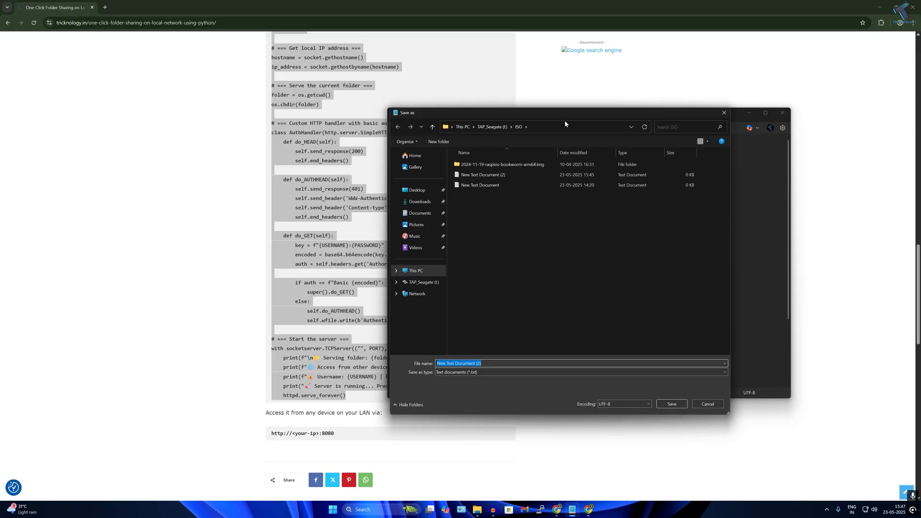
pyautogui.moveTo(565, 124); pyautogui.dragTo(461, 91)
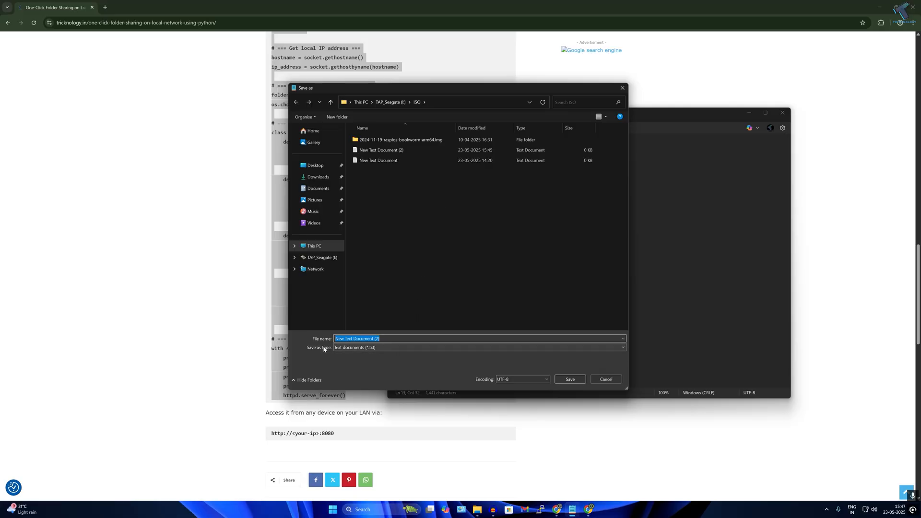
pyautogui.click(359, 347)
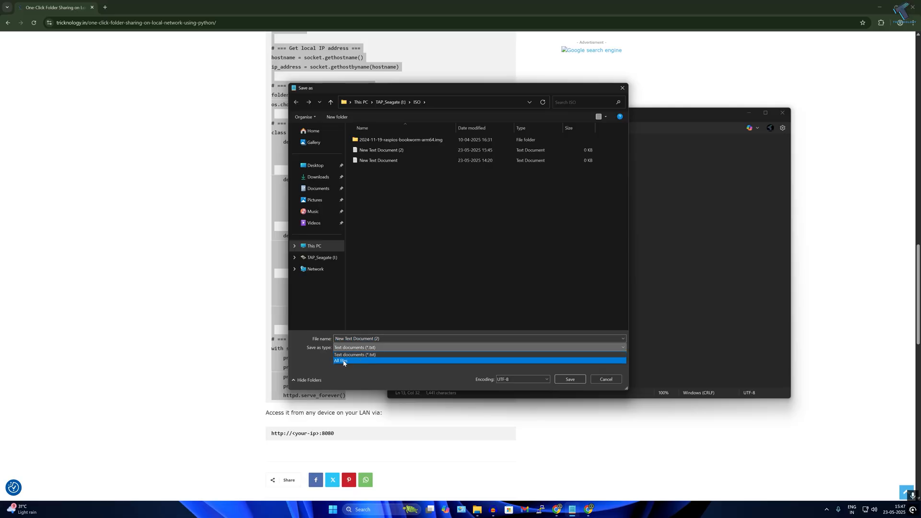
pyautogui.click(343, 362)
# Step: Save the script in the ISO folder as Share_Folder_Python.py
pyautogui.click(360, 338)
pyautogui.press('BackSpace')
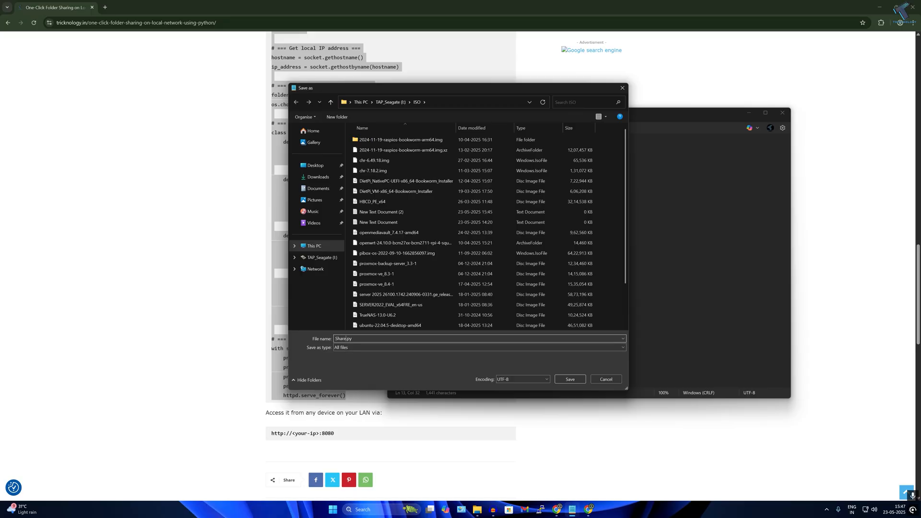
pyautogui.write('Fold')
pyautogui.write('on')
pyautogui.click(568, 379)
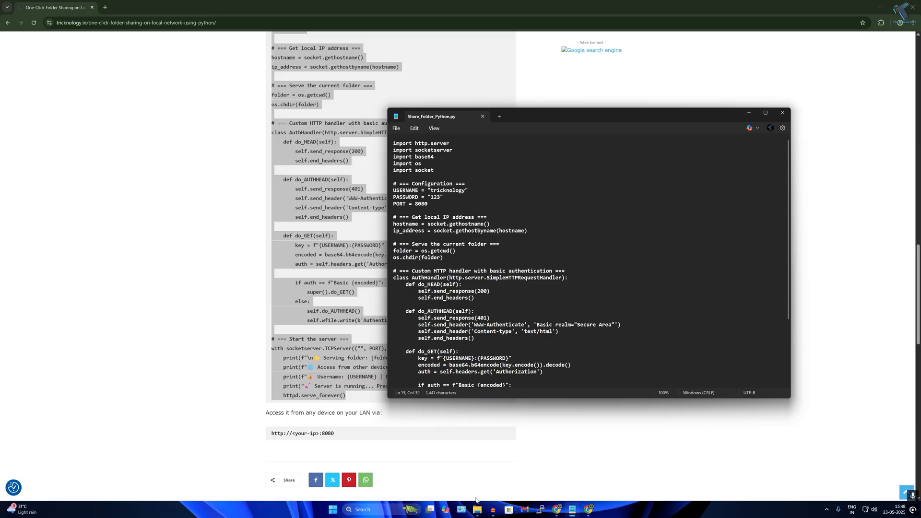
# Step: Run Share_Folder_Python from the ISO folder so its console serves I:\ISO on port 8080
pyautogui.click(477, 510)
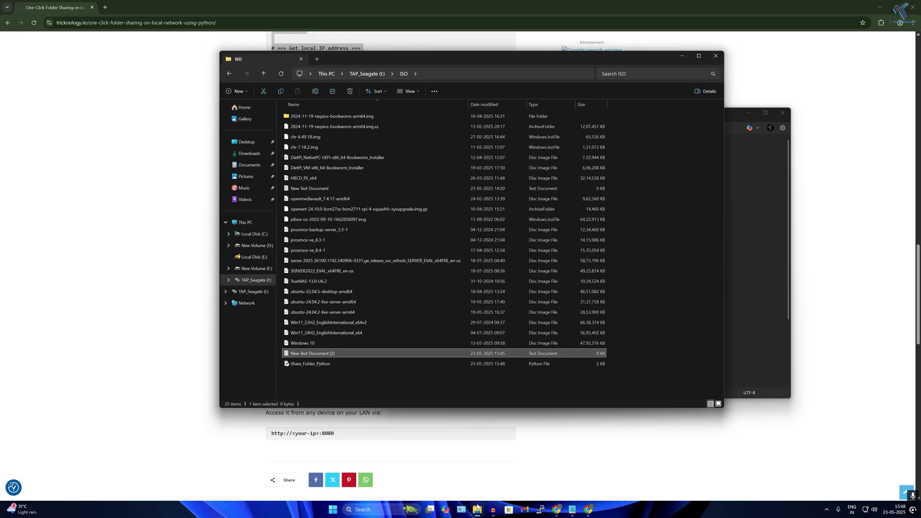
pyautogui.click(314, 364)
pyautogui.moveTo(330, 366)
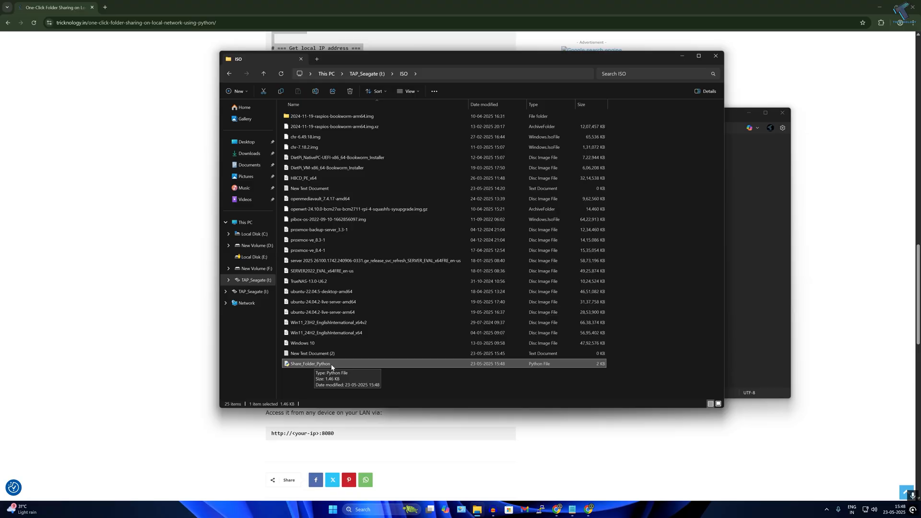
pyautogui.doubleClick(331, 368)
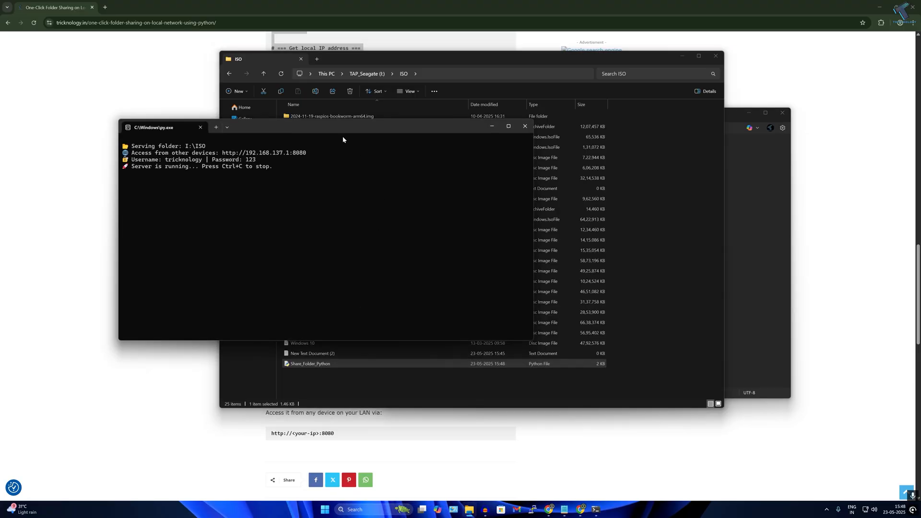
pyautogui.moveTo(343, 129); pyautogui.dragTo(511, 149)
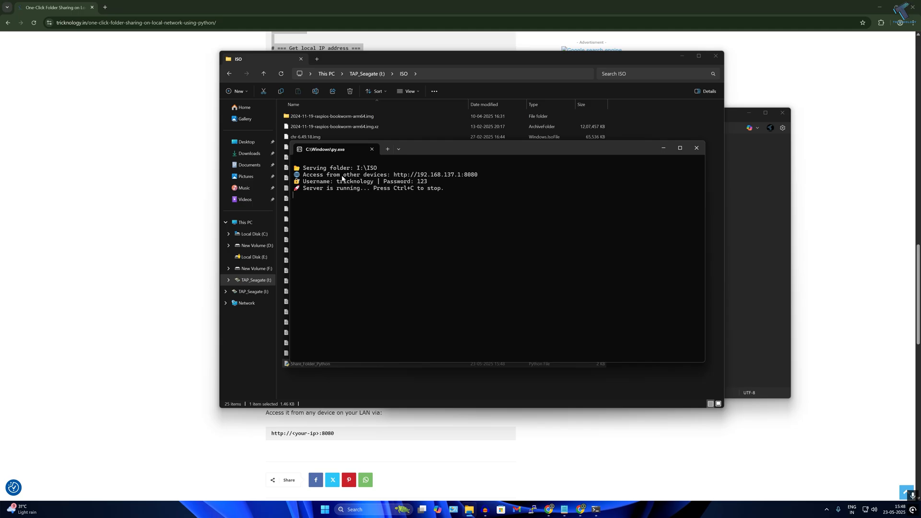
# Step: Open 192.168.137.1:8080, sign in as tricknology and view the ISO listing without saving the password
pyautogui.keyDown('ctrl'); pyautogui.click(444, 175); pyautogui.keyUp('ctrl')
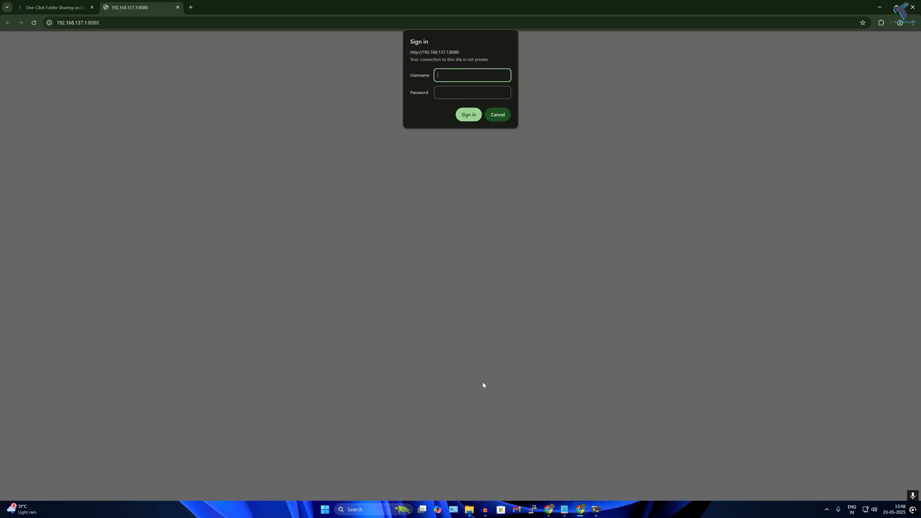
pyautogui.click(595, 509)
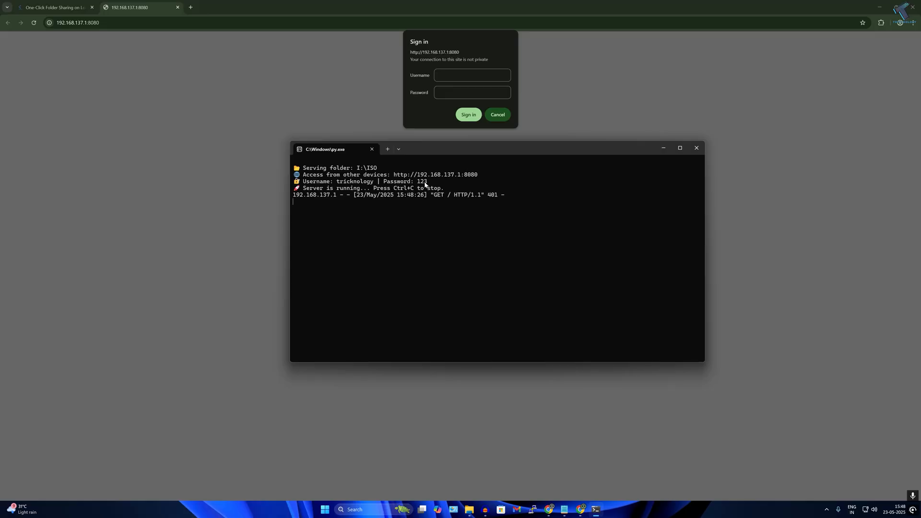
pyautogui.hotkey('alt', 'Tab')
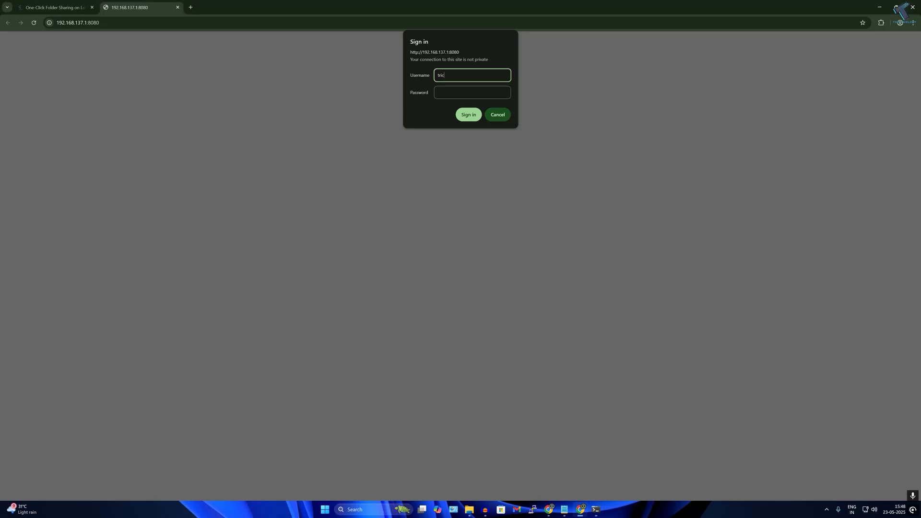
pyautogui.press('Tab')
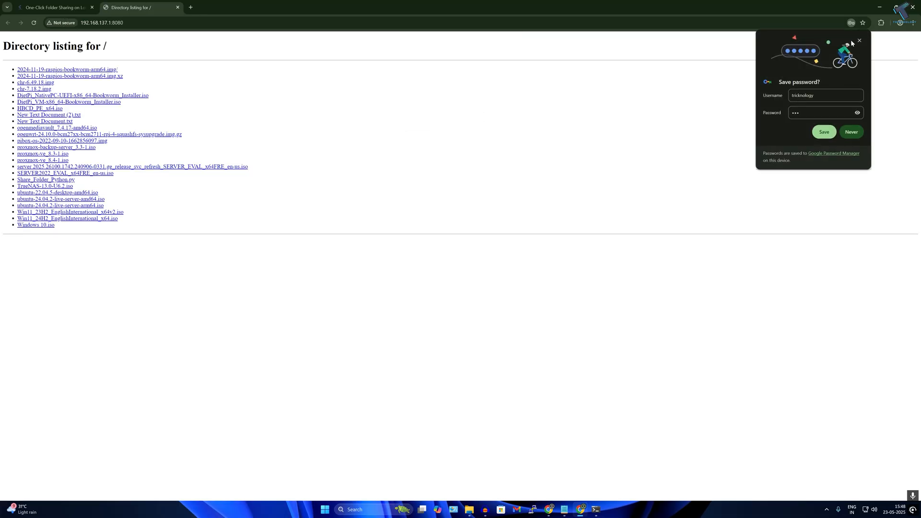
pyautogui.click(858, 41)
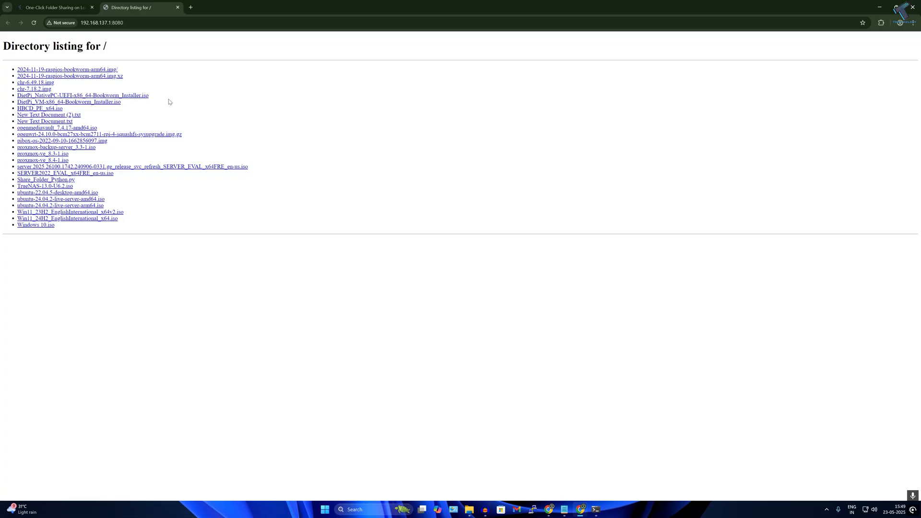
# Step: Minimize the open windows and launch Command Prompt from Start search
pyautogui.click(879, 7)
pyautogui.click(681, 56)
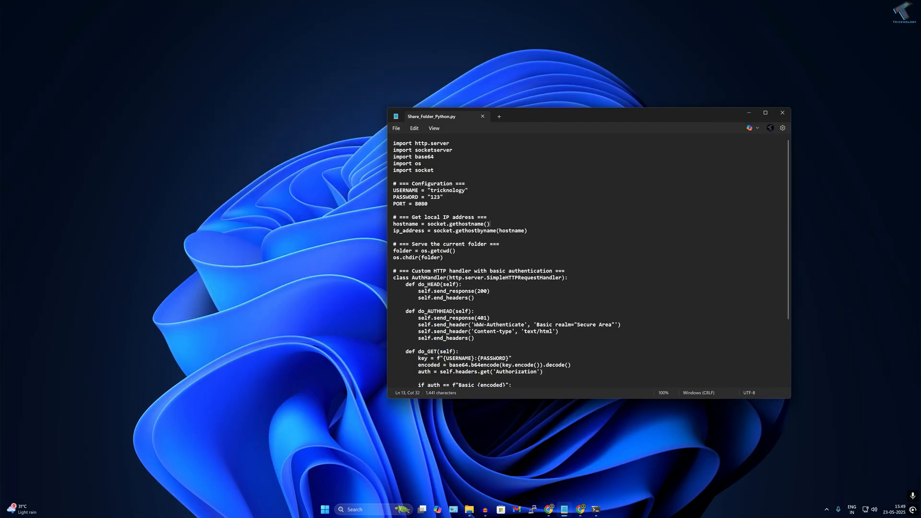
pyautogui.click(326, 509)
pyautogui.write('cmd')
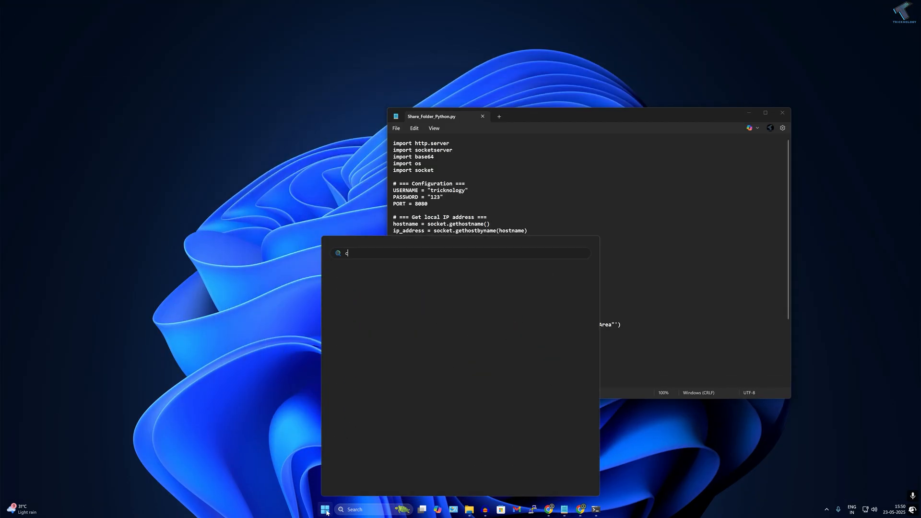
pyautogui.press('Return')
pyautogui.moveTo(294, 51); pyautogui.dragTo(532, 119)
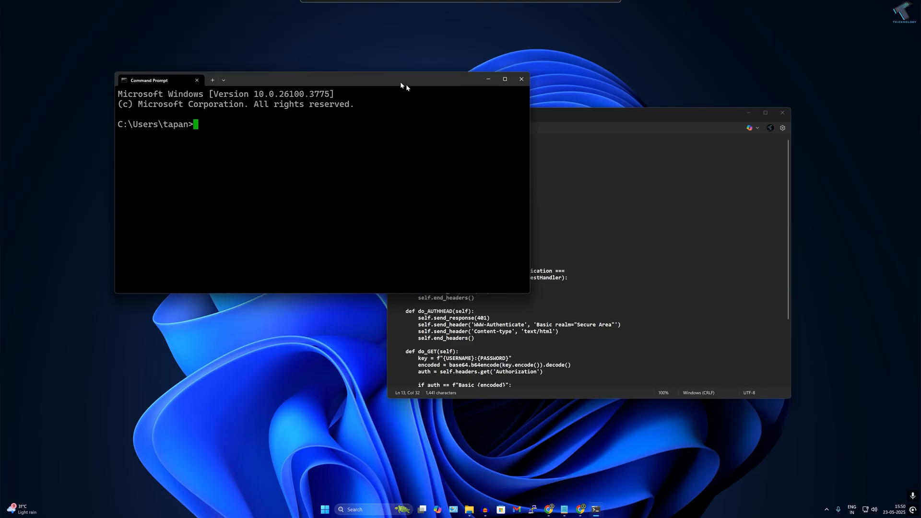
pyautogui.write('ipconfig')
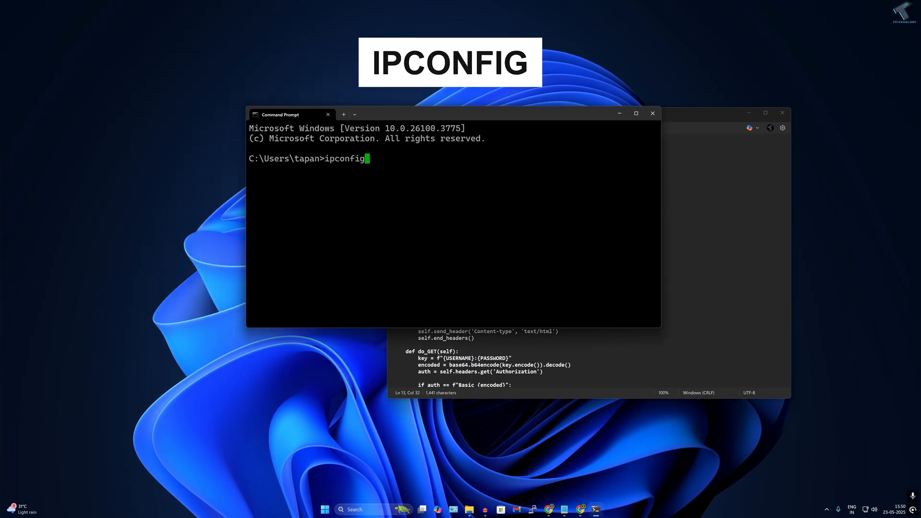
# Step: Run ipconfig and copy the Ethernet IPv4 address 192.168.0.47
pyautogui.press('Return')
pyautogui.scroll(3, 476, 230)
pyautogui.scroll(3, 476, 230)
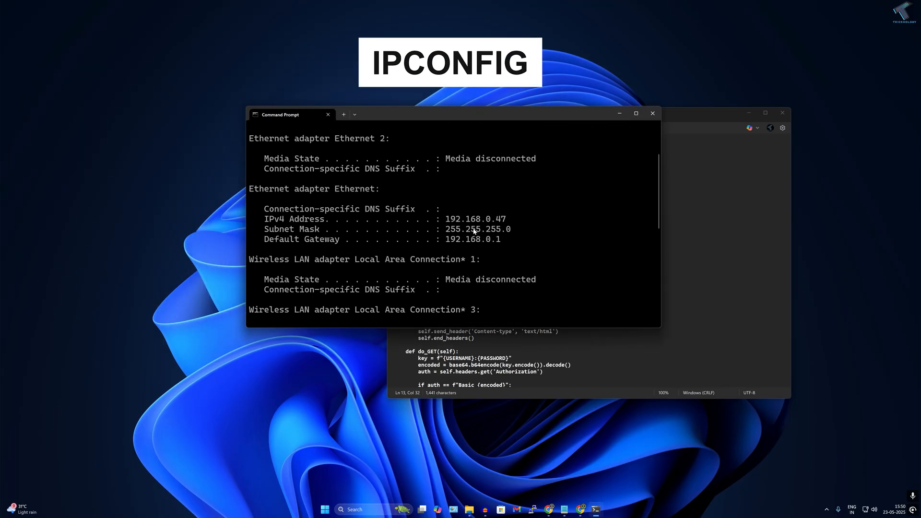
pyautogui.scroll(2, 479, 250)
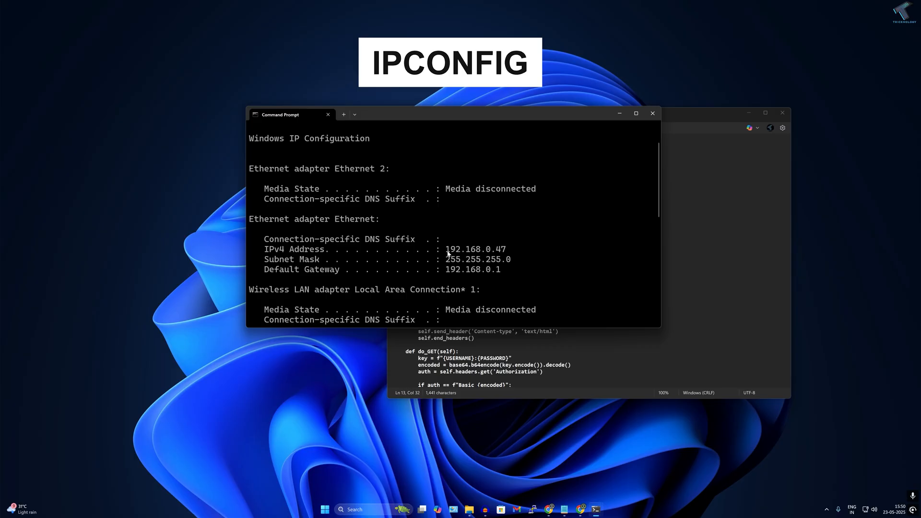
pyautogui.moveTo(446, 250); pyautogui.dragTo(509, 252)
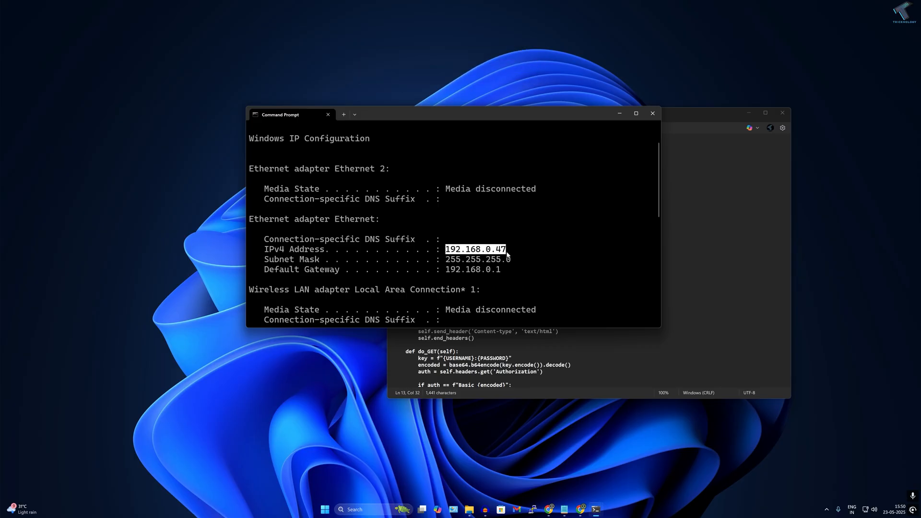
pyautogui.rightClick(491, 255)
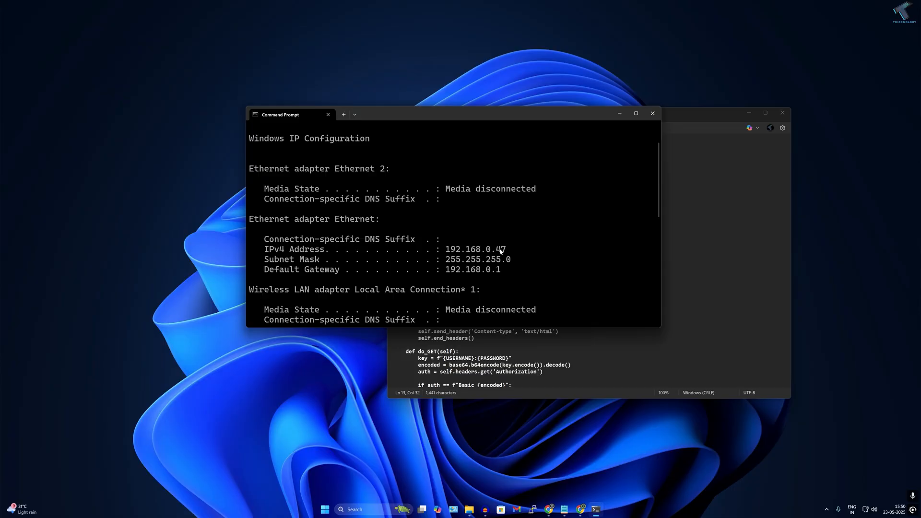
pyautogui.doubleClick(501, 251)
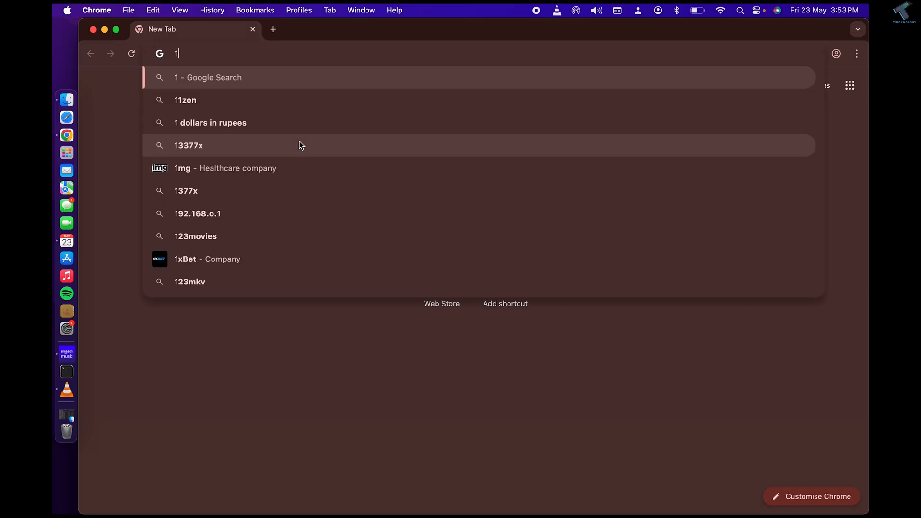
pyautogui.write('92')
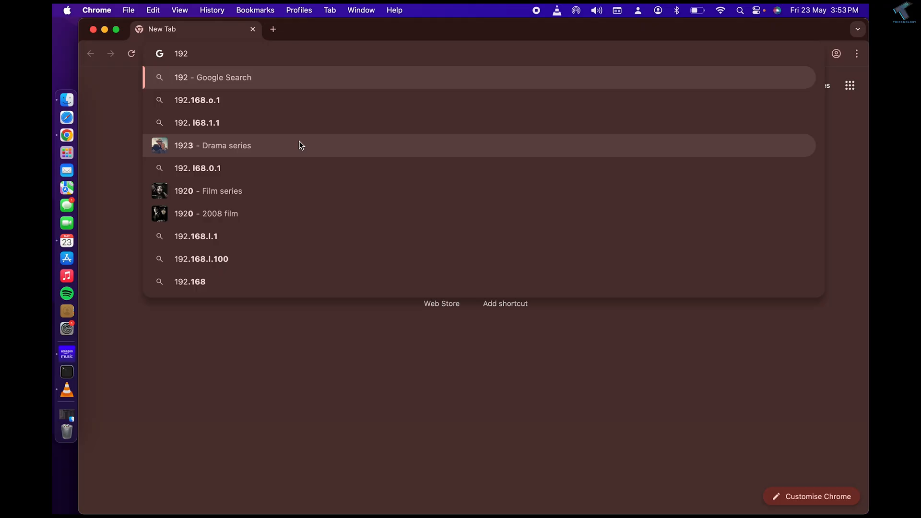
pyautogui.write('.168.')
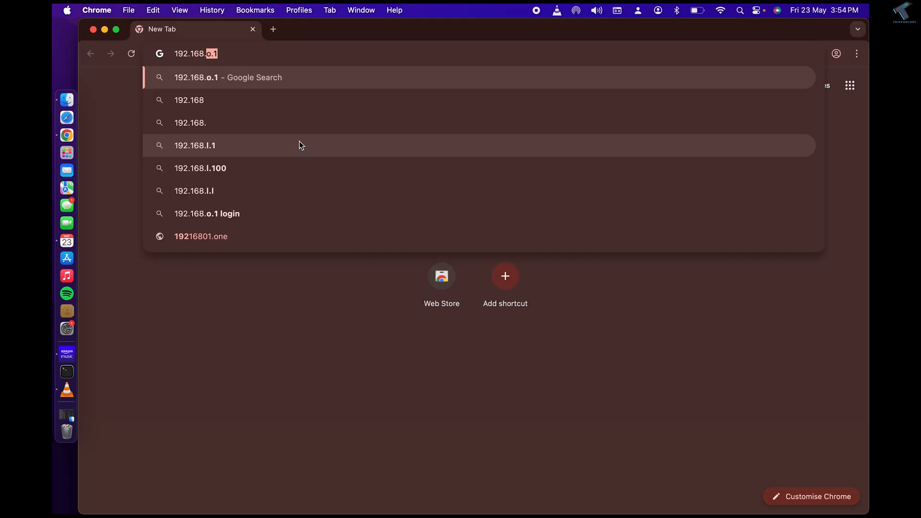
pyautogui.write('0.4')
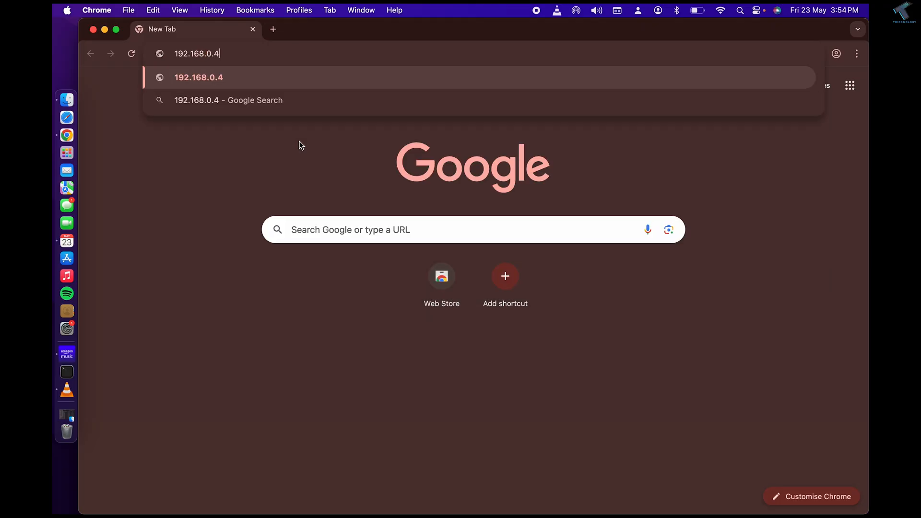
pyautogui.write('7:80')
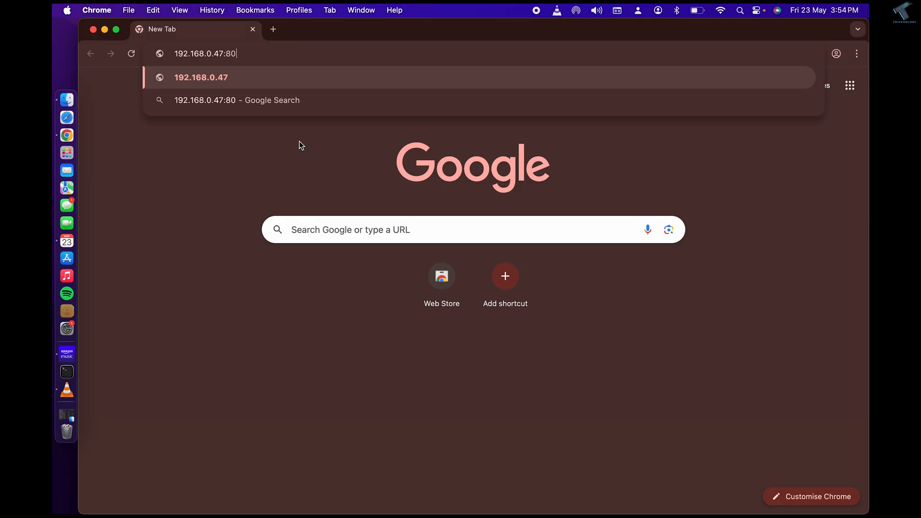
pyautogui.write('80')
# Step: Sign in to the file server at 192.168.0.47:8080 and save the login
pyautogui.press('Return')
pyautogui.write('tricknology')
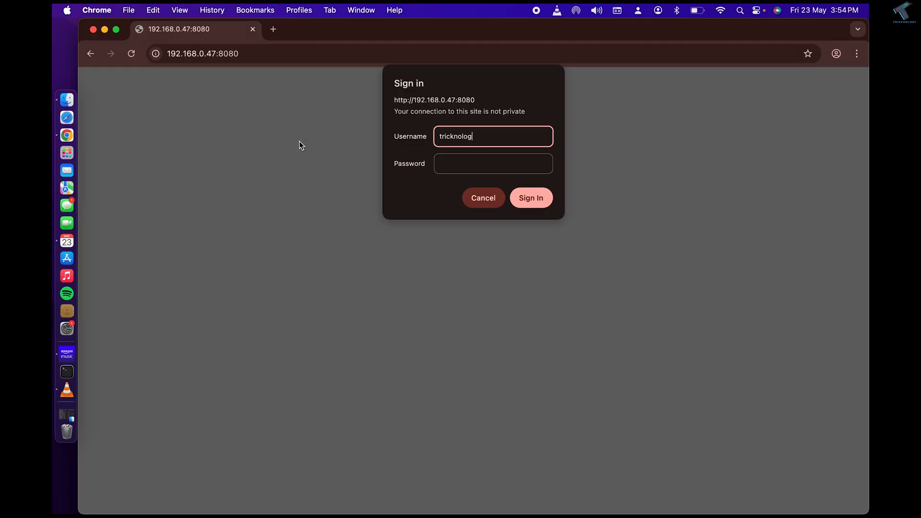
pyautogui.press('Tab')
pyautogui.click(531, 198)
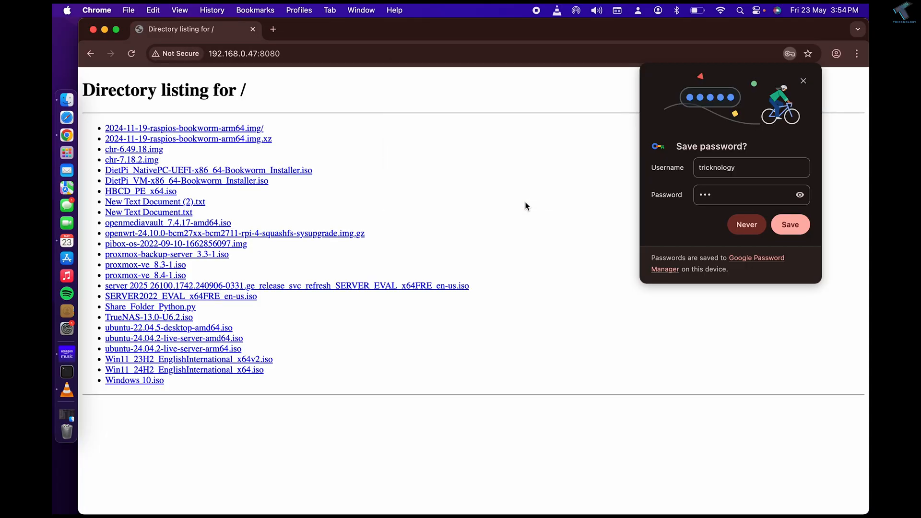
pyautogui.click(790, 225)
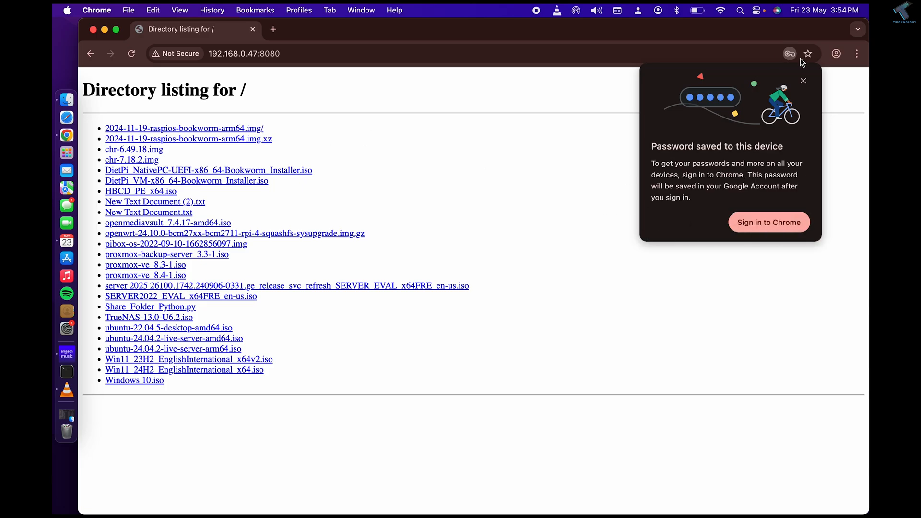
pyautogui.click(804, 80)
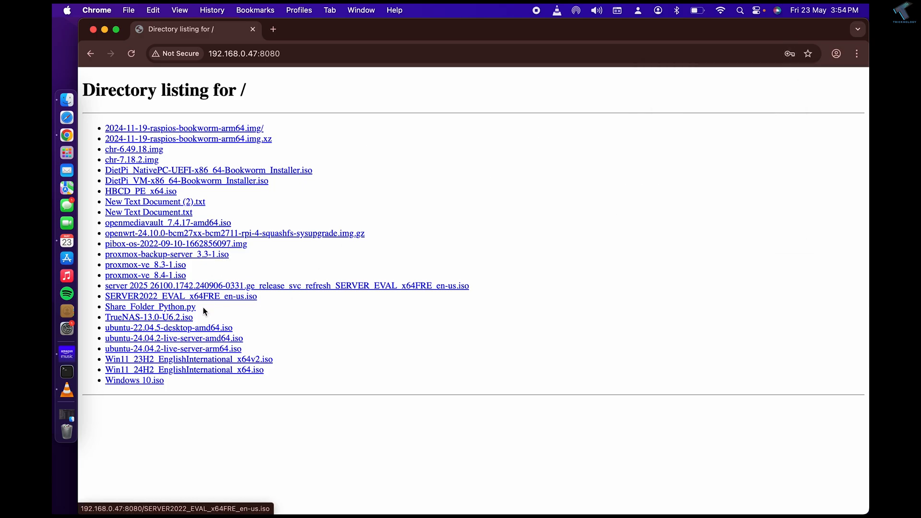
# Step: Download ubuntu-24.04.2-live-server-arm64.iso, keeping the blocked insecure download
pyautogui.click(173, 348)
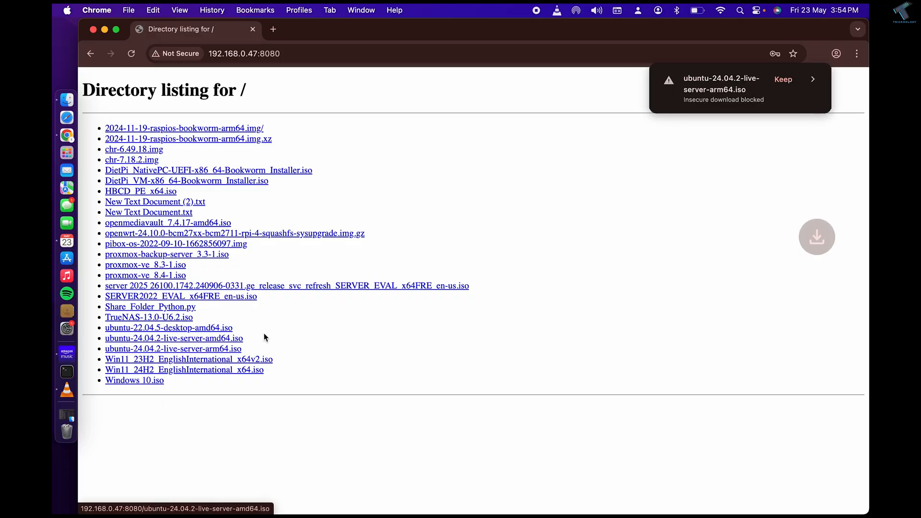
pyautogui.click(777, 79)
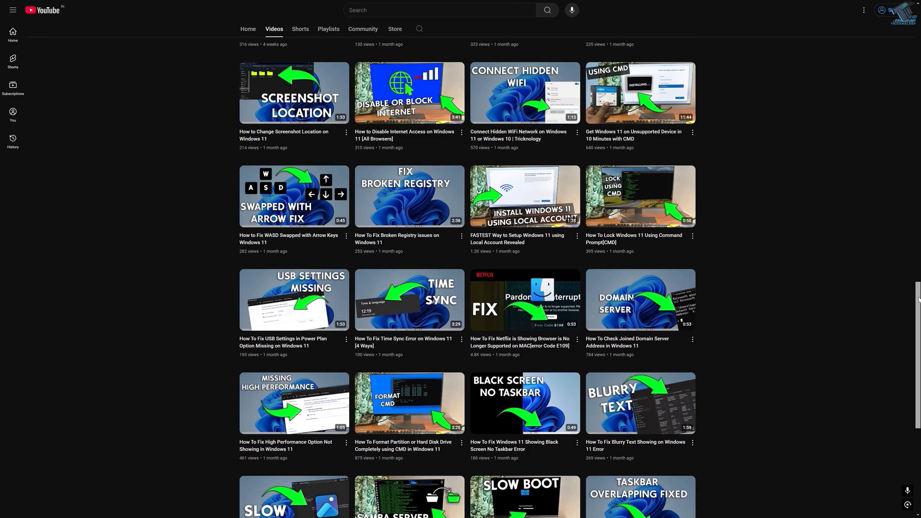
pyautogui.scroll(2, 897, 47)
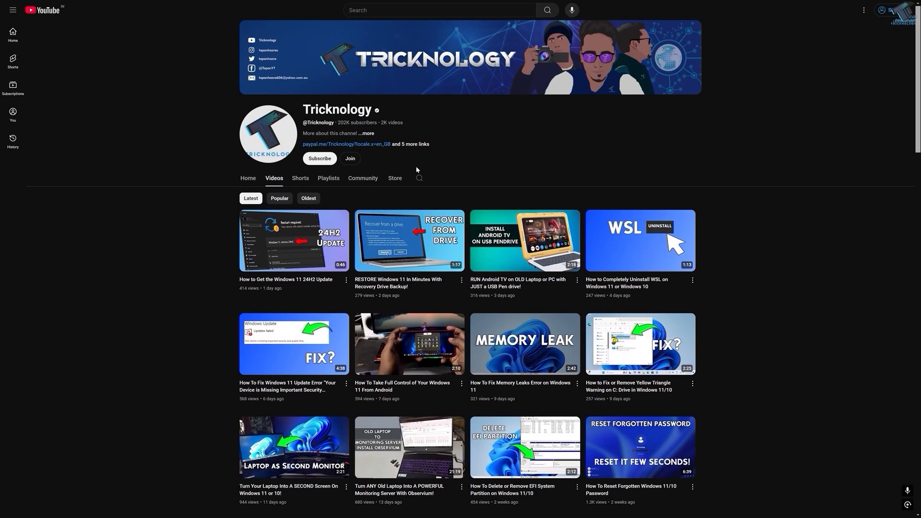